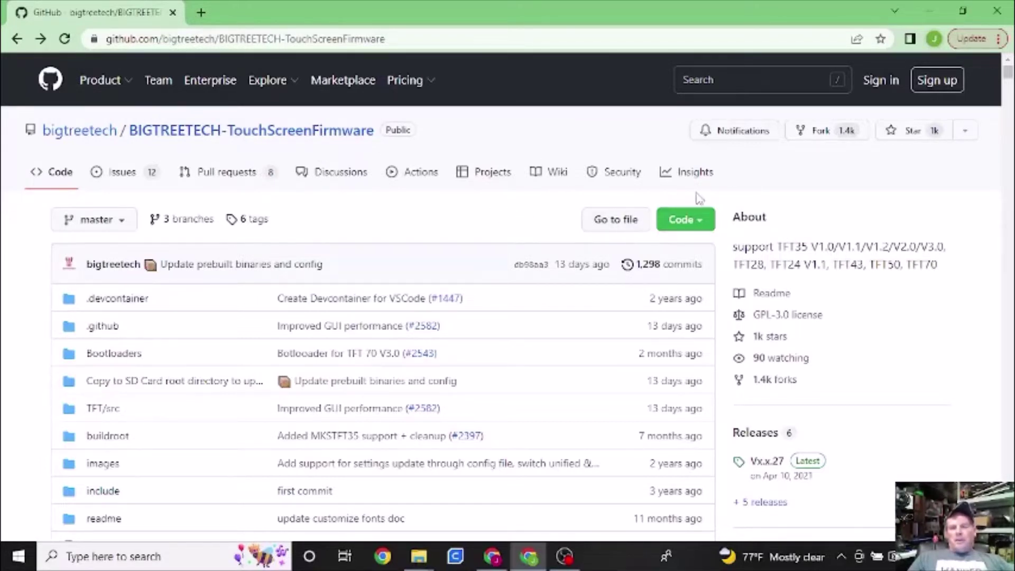
Step: Download the firmware repository from GitHub as a ZIP and show it in the Downloads folder
click(693, 227)
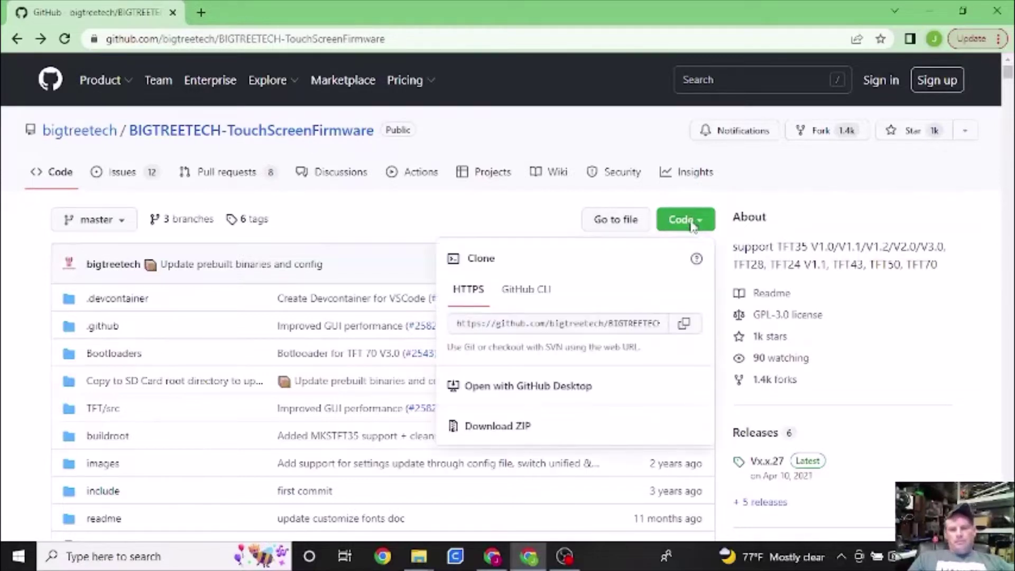
click(506, 427)
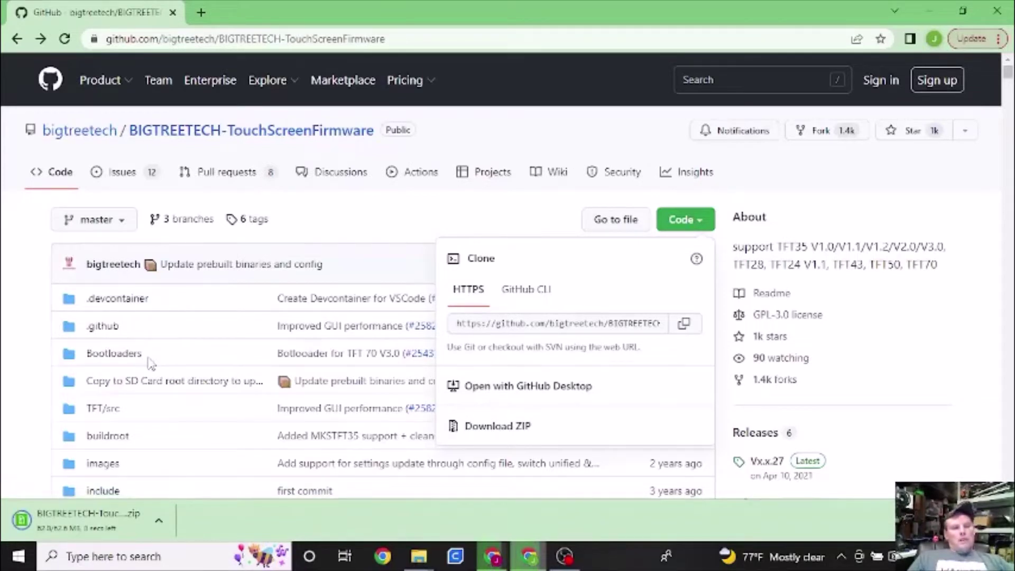
click(159, 523)
click(214, 473)
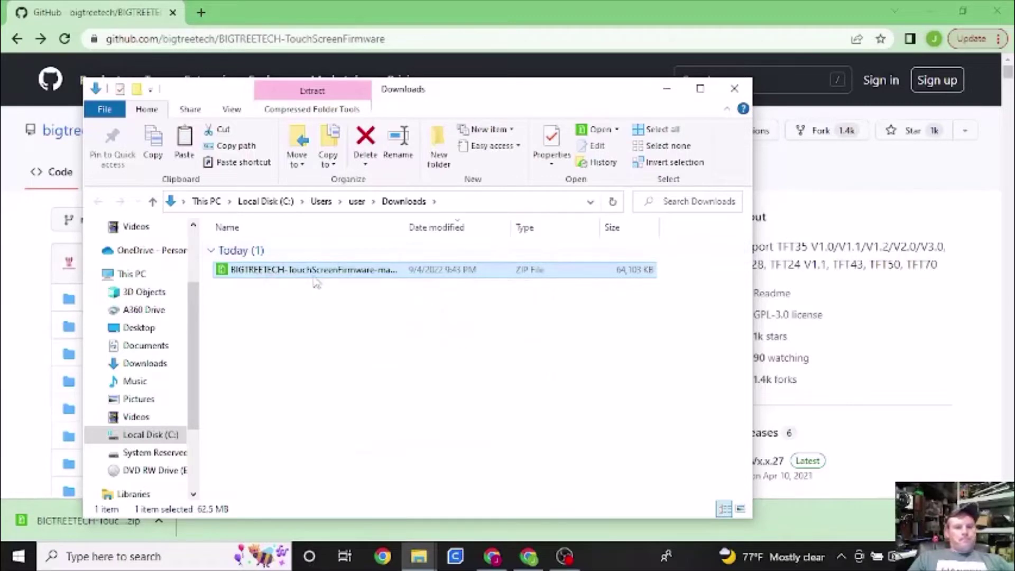
Step: Close Downloads and switch to the extracted BIGTREETECH-TouchScreenFirmware-master window on the Desktop
click(735, 89)
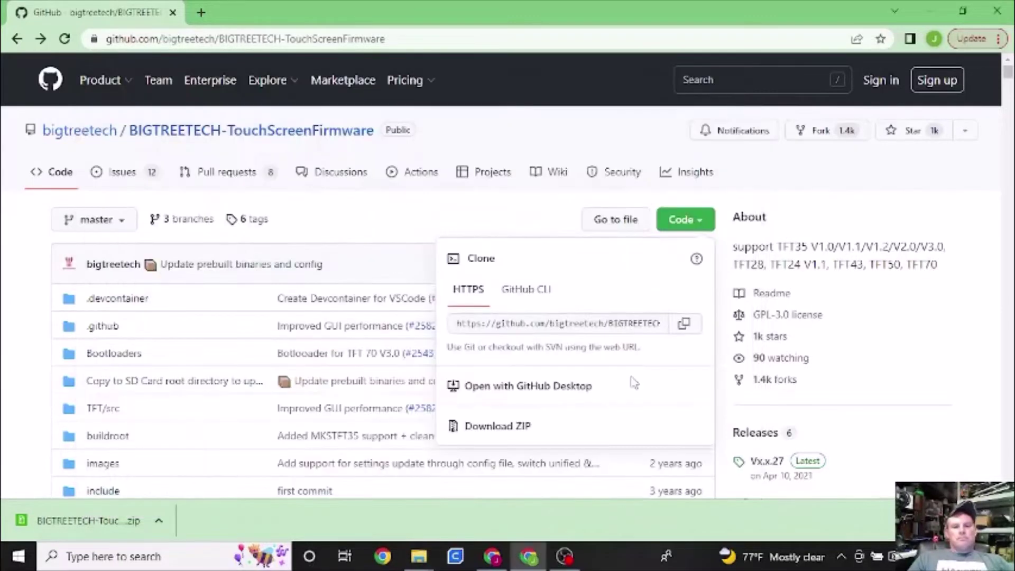
mouse_move(421, 560)
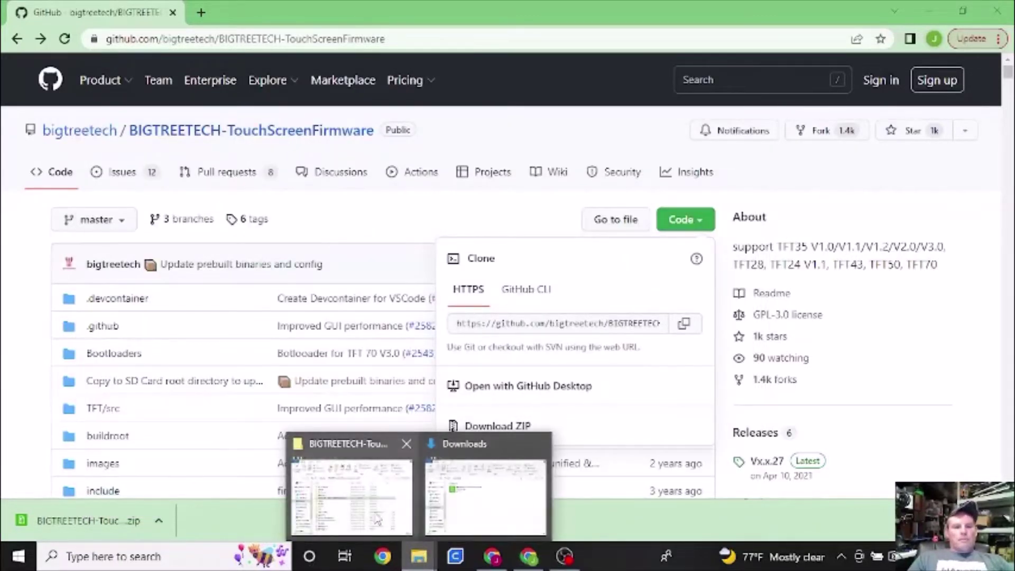
click(370, 508)
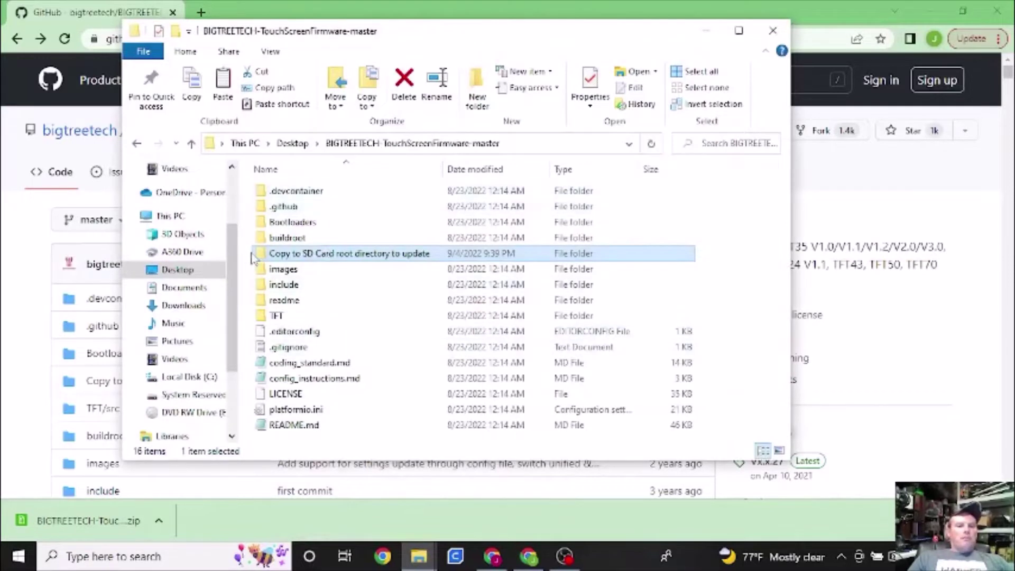
click(248, 282)
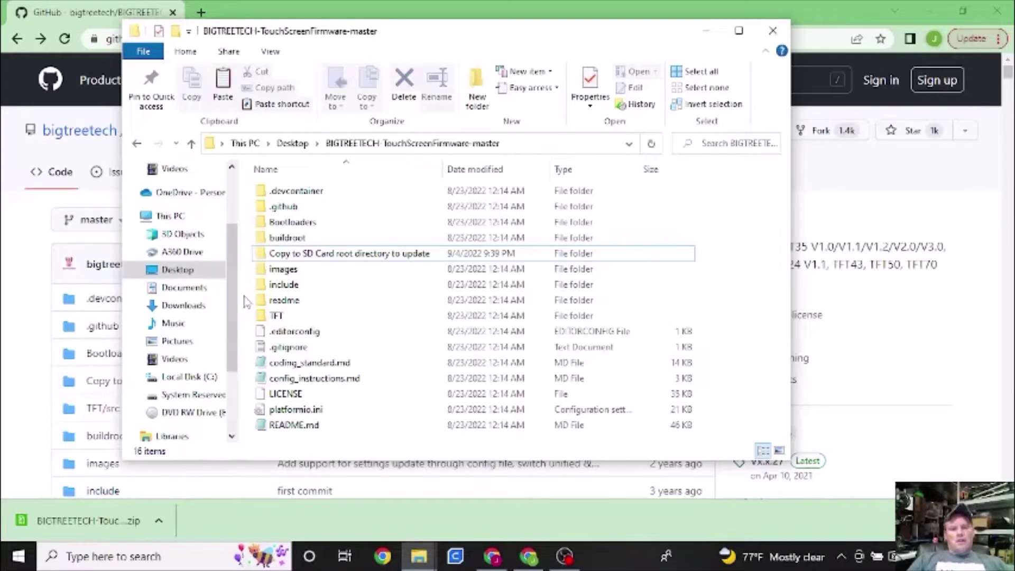
mouse_move(356, 259)
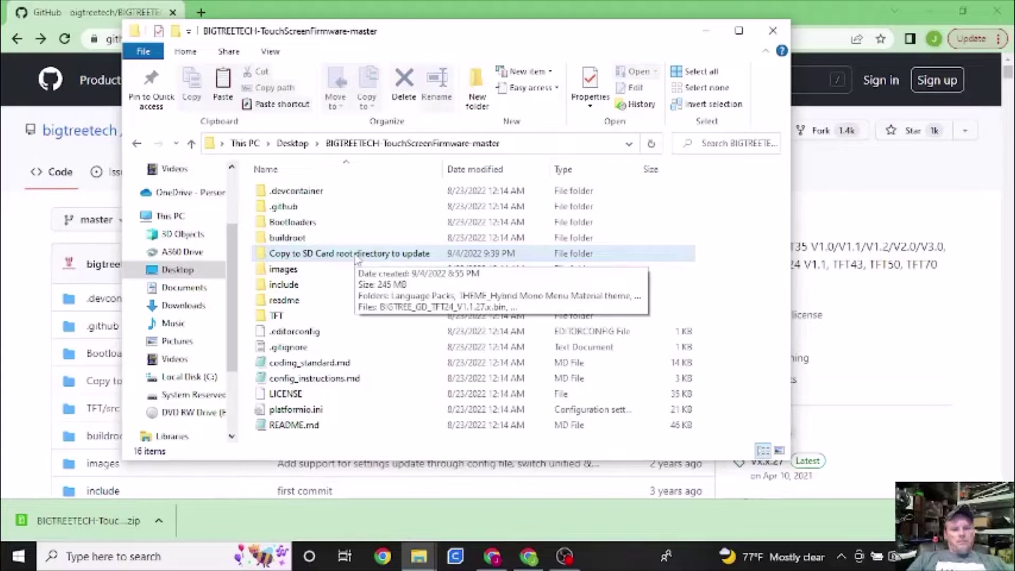
Step: Open 'Copy to SD Card root directory to update' and scroll through its 35 theme folders and .bin files
double_click(356, 257)
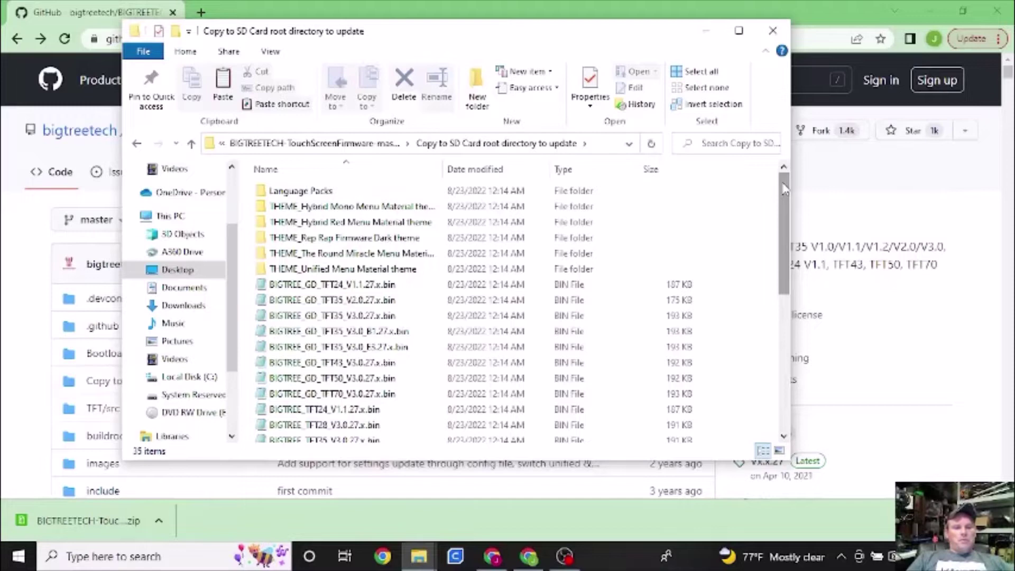
drag(785, 189, 783, 313)
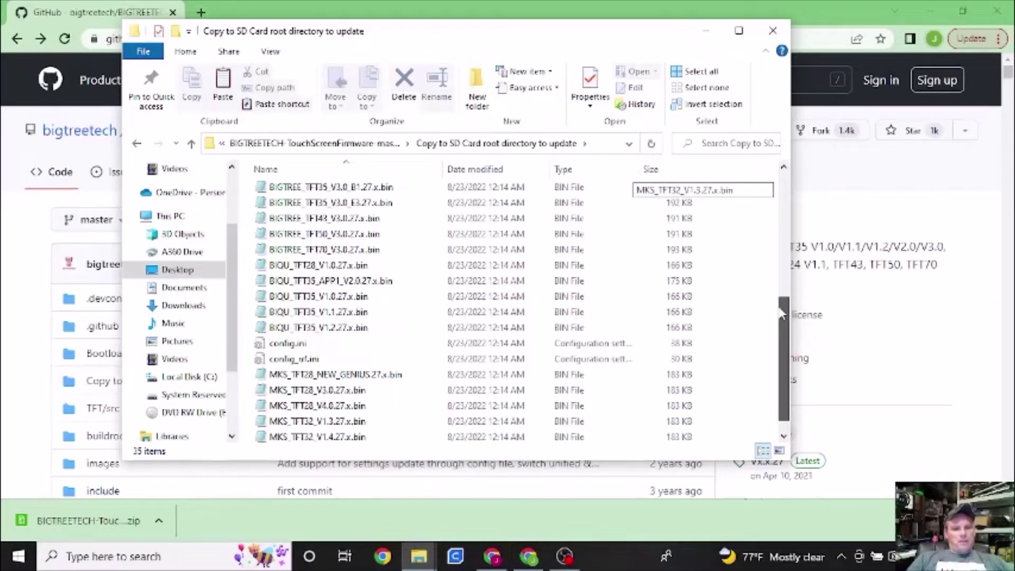
drag(781, 313, 778, 182)
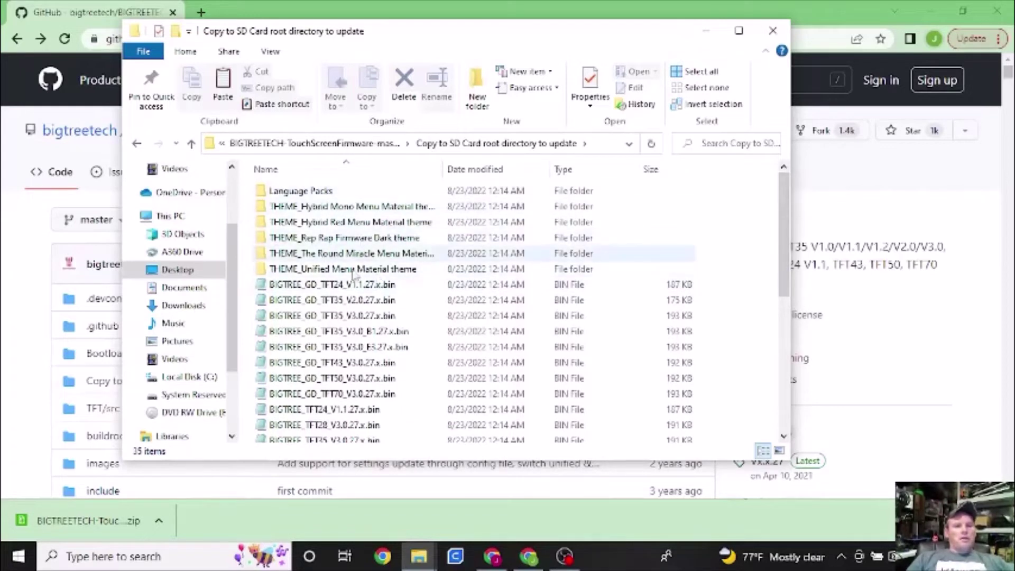
mouse_move(318, 211)
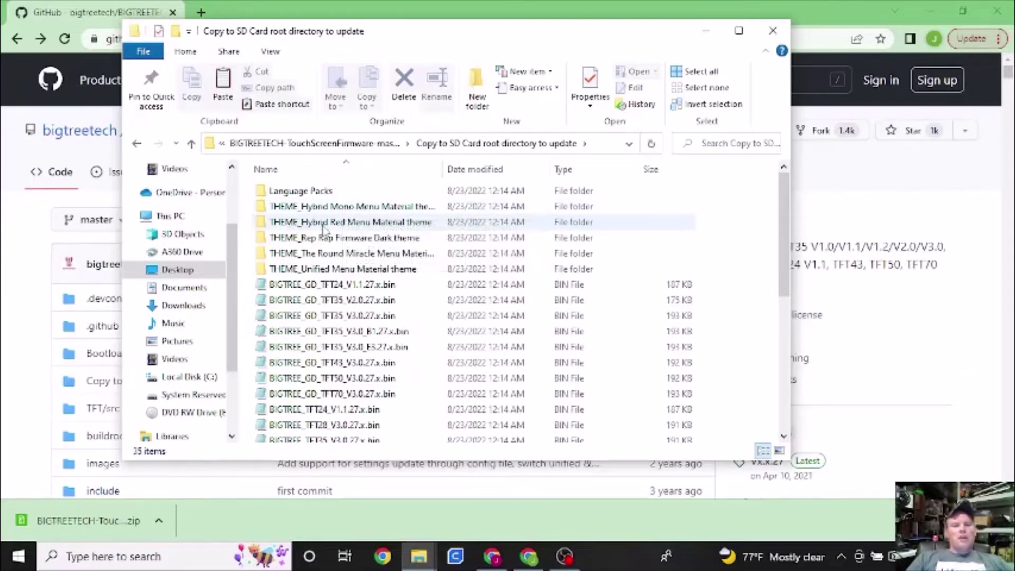
mouse_move(331, 228)
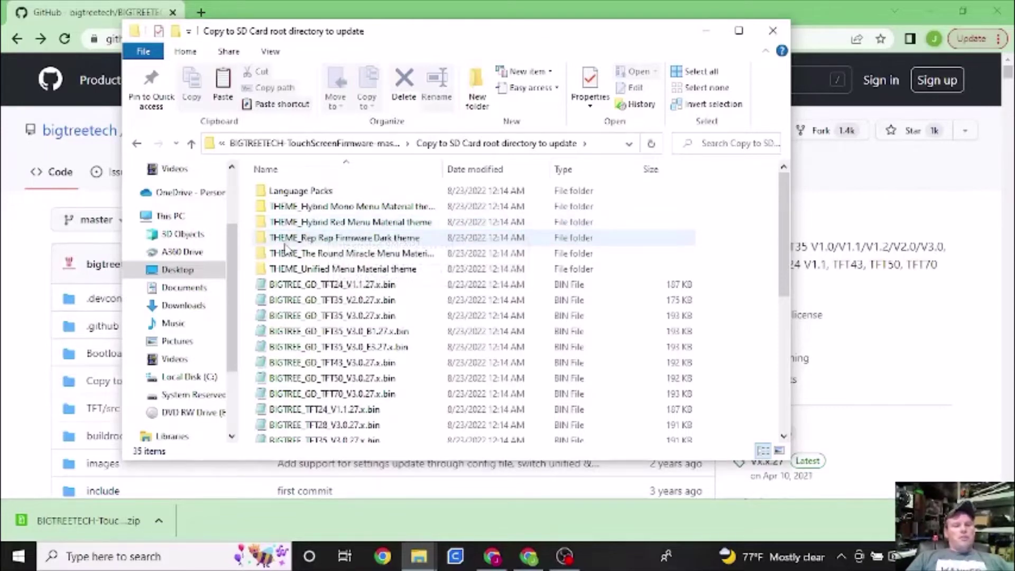
mouse_move(292, 244)
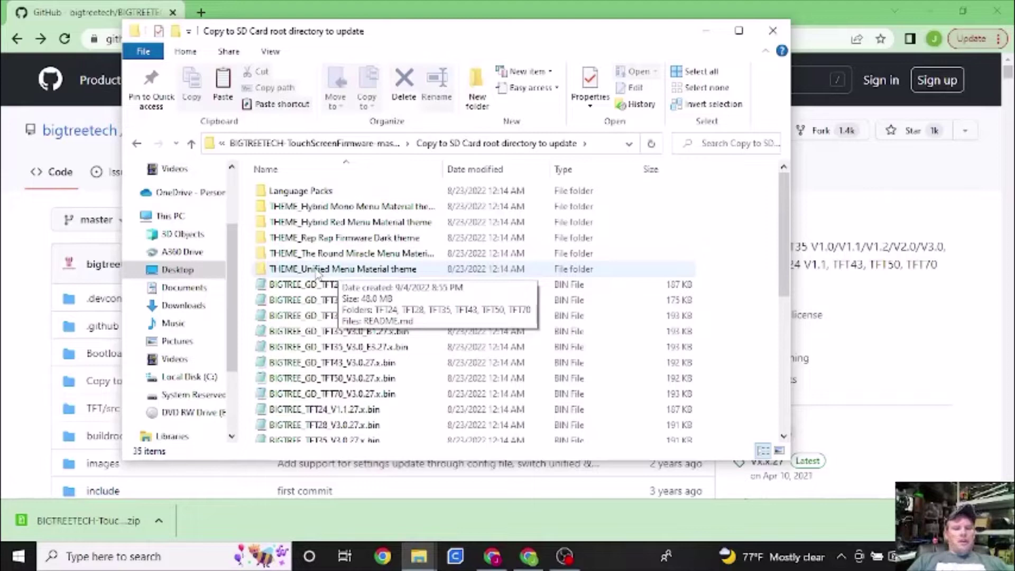
Step: Duplicate the THEME_Unified Menu Material theme folder in the same location
right_click(318, 271)
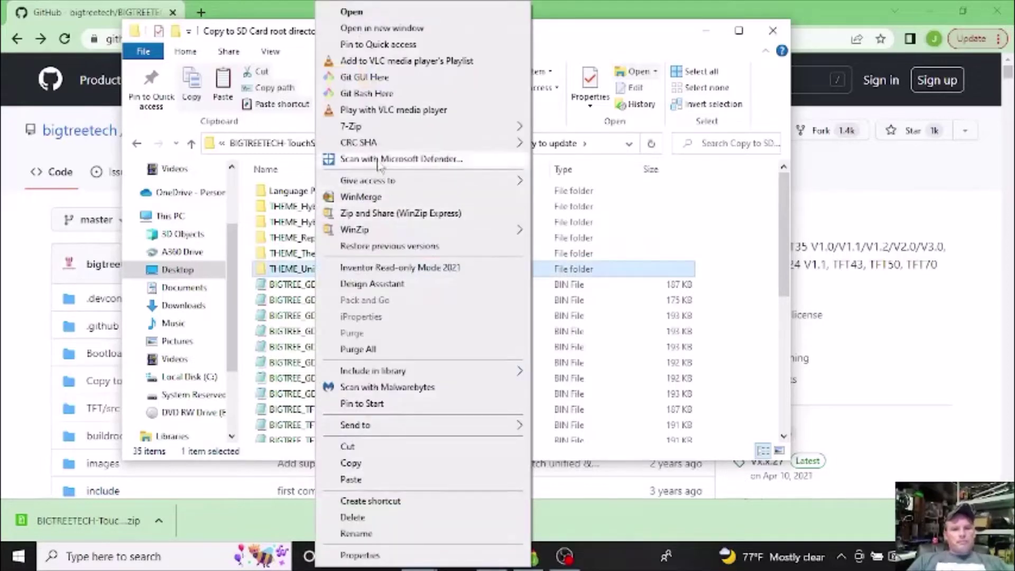
click(388, 465)
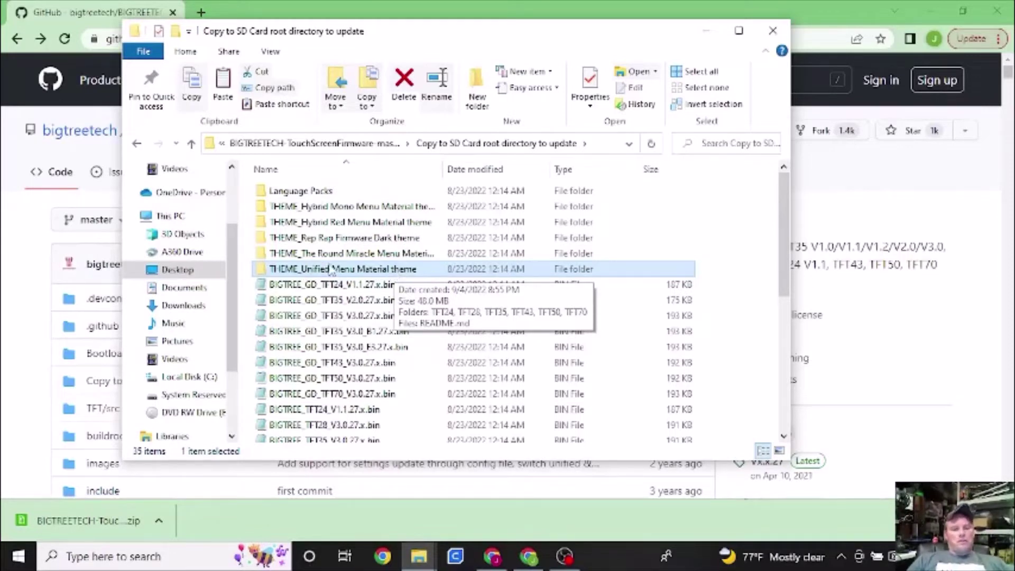
key(ctrl+c)
key(ctrl+v)
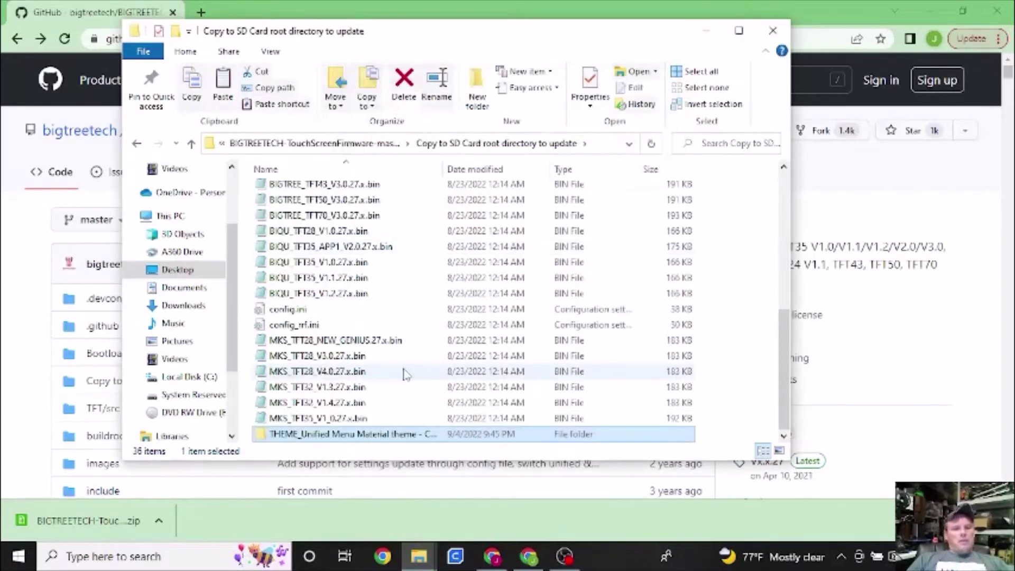
Step: Rename the duplicate to 'THEME_Modified Unified Menu Material theme'
right_click(401, 441)
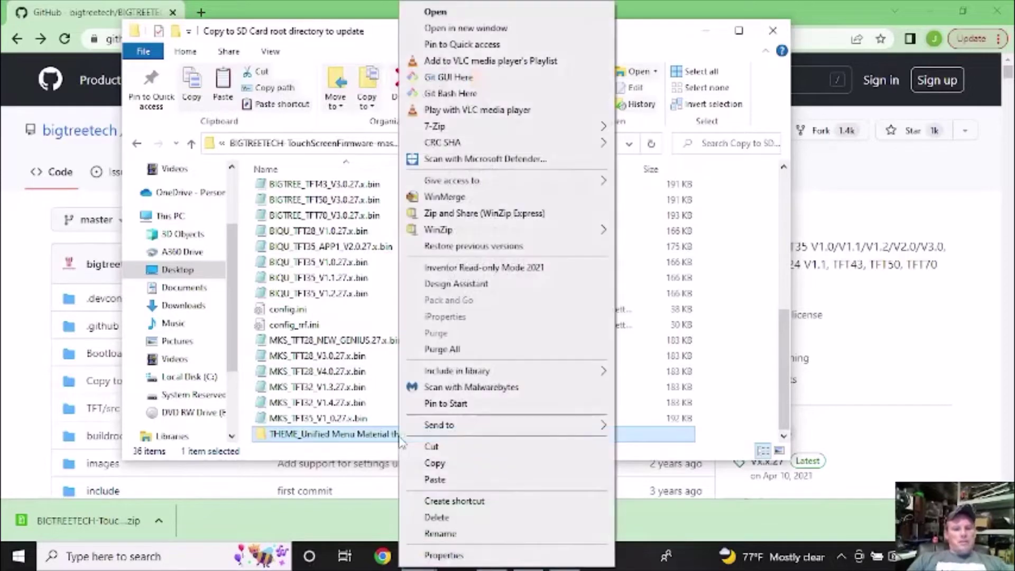
click(444, 534)
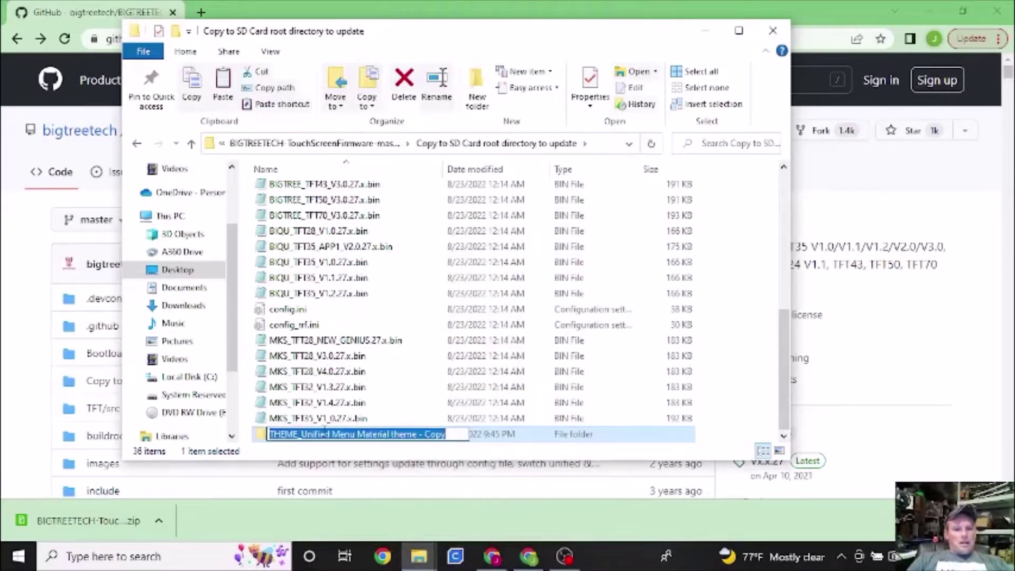
click(301, 434)
text(Modif)
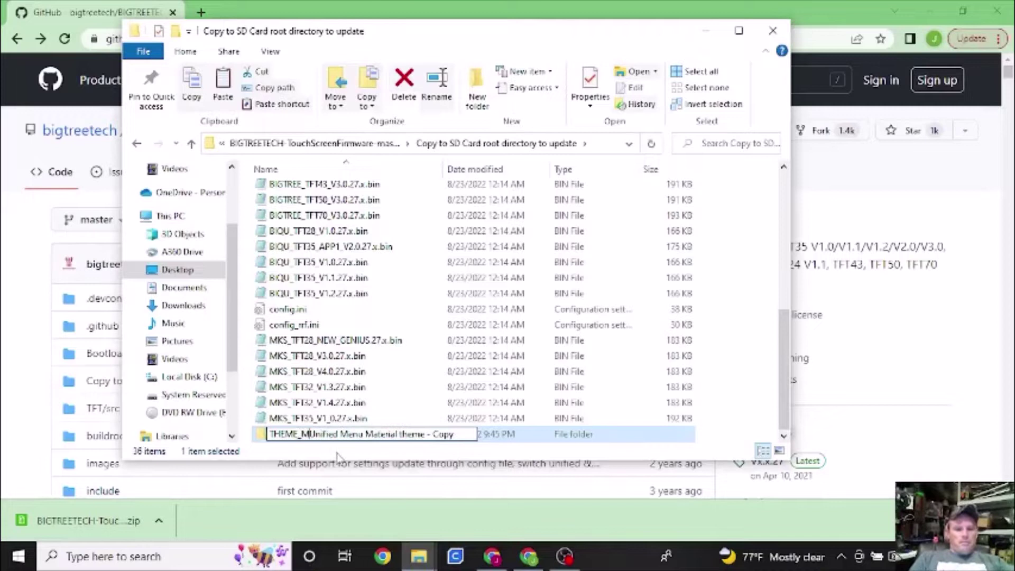
text(ied)
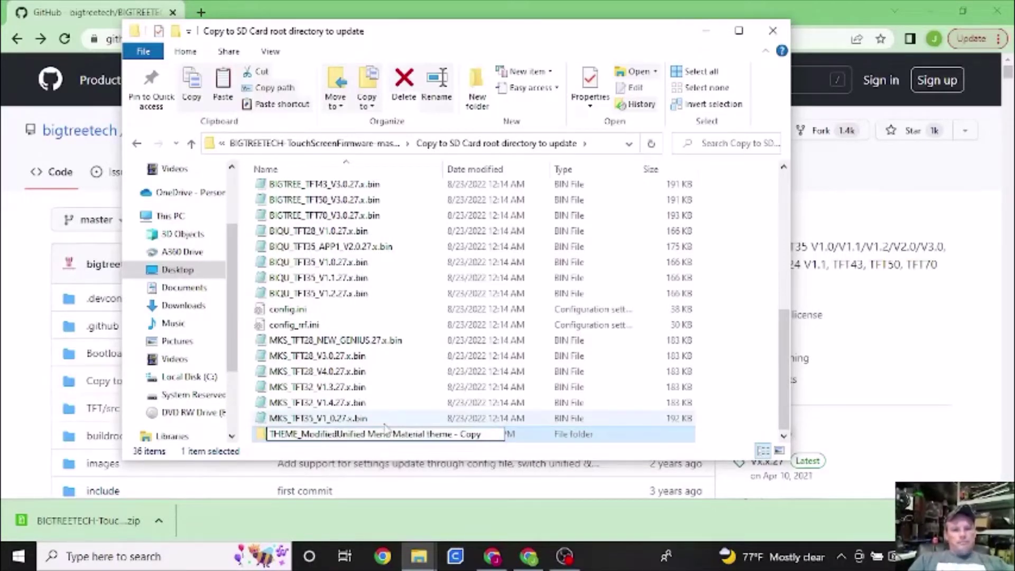
drag(483, 434, 453, 438)
key(BackSpace)
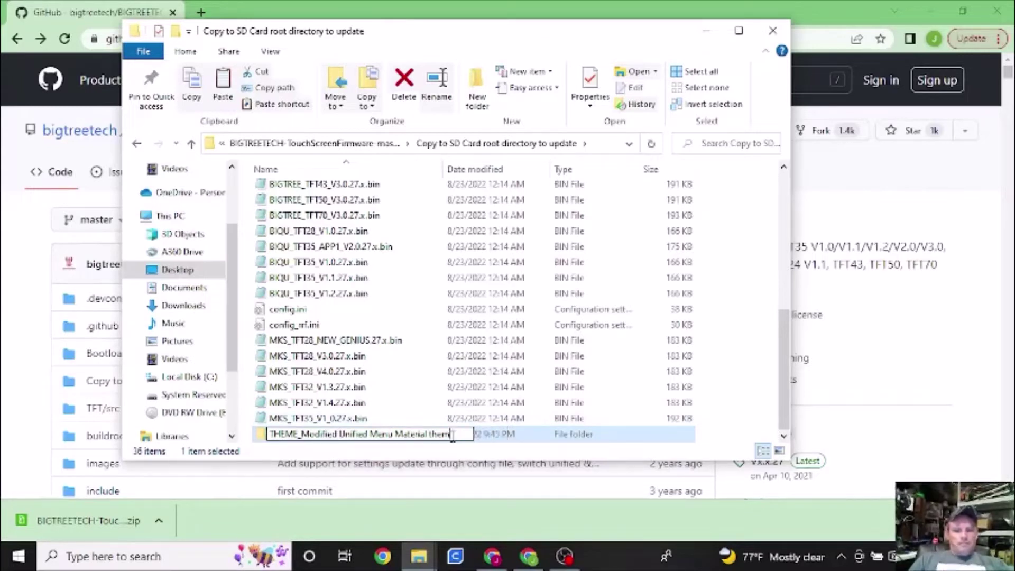
text(e)
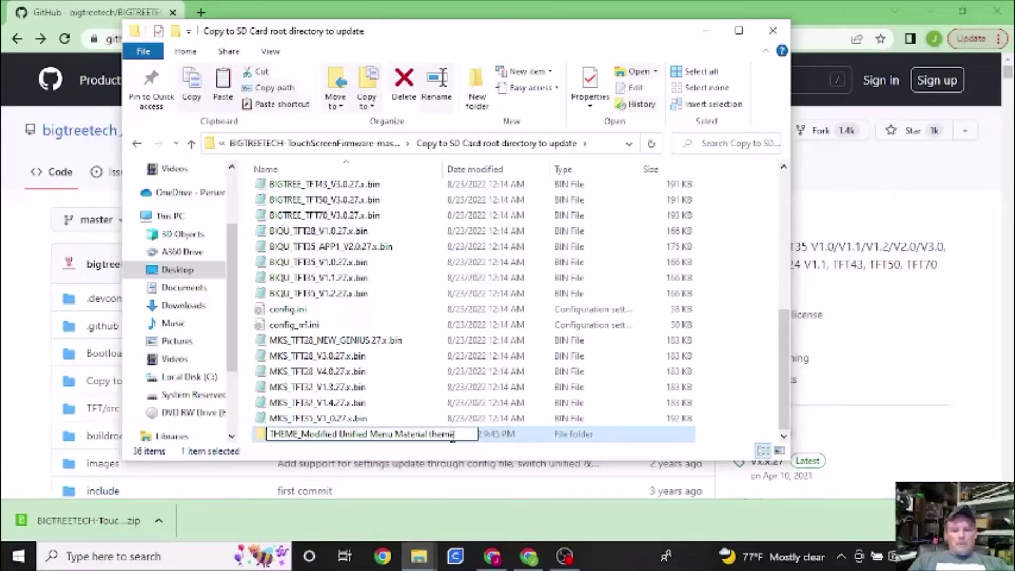
key(Return)
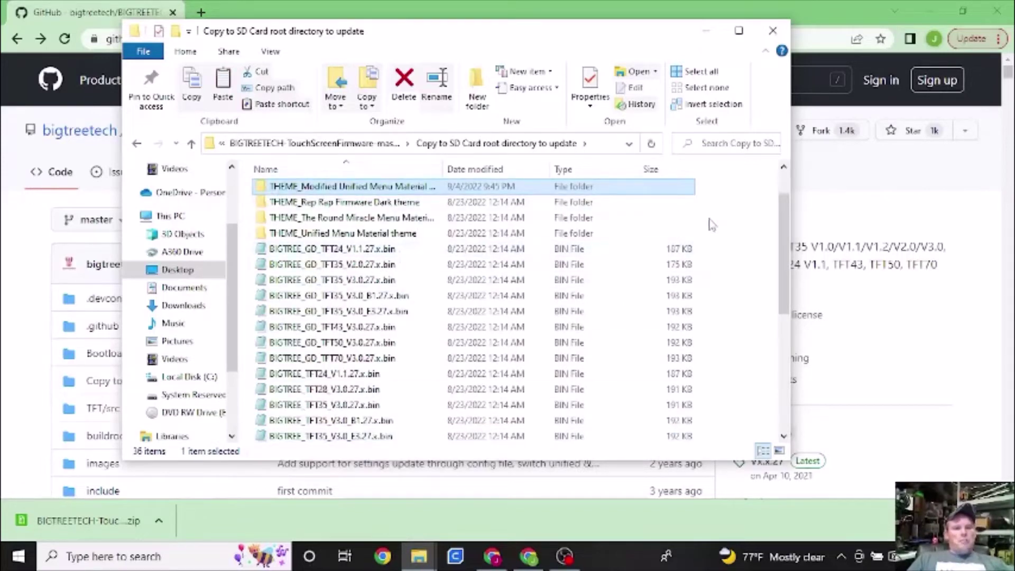
scroll(787, 254, up, 1)
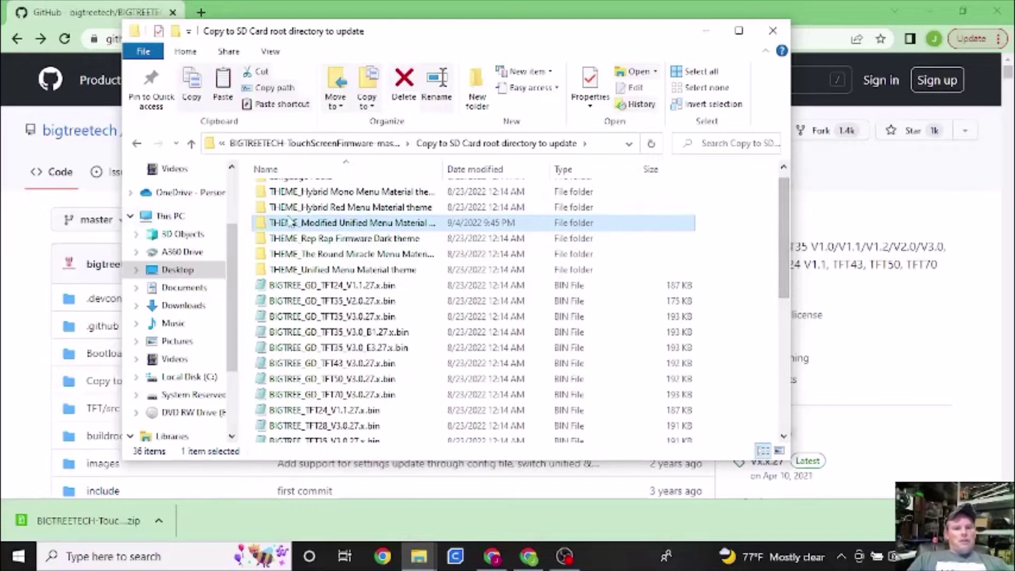
double_click(335, 224)
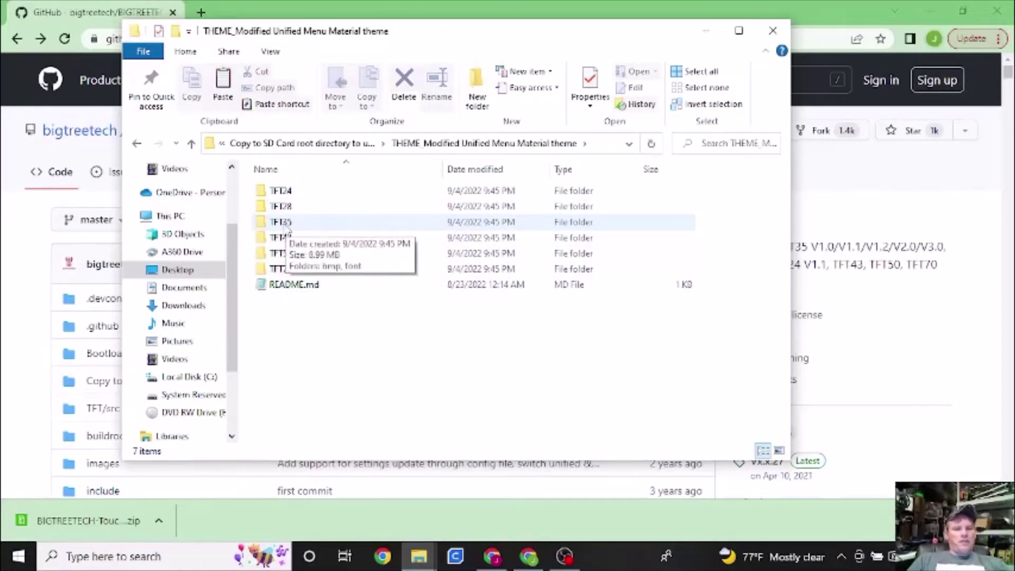
double_click(289, 231)
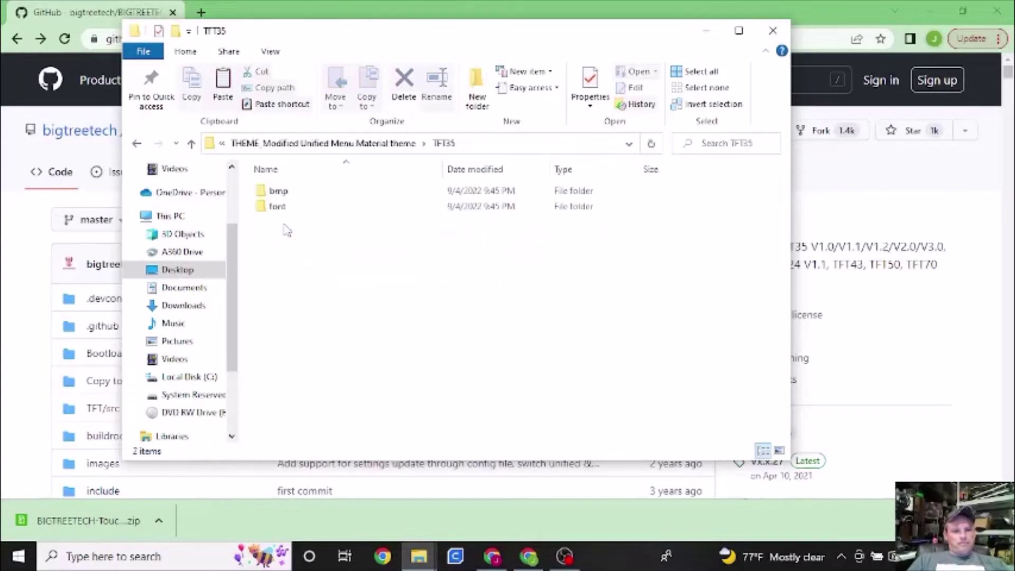
double_click(279, 191)
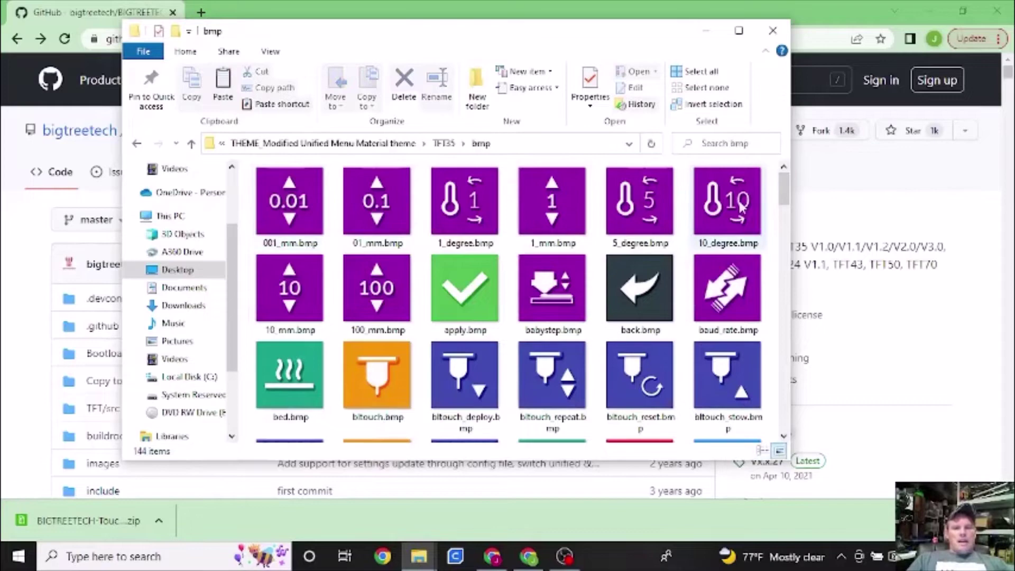
mouse_move(784, 191)
mouse_down()
mouse_move(786, 401)
mouse_move(784, 199)
mouse_move(767, 182)
mouse_up()
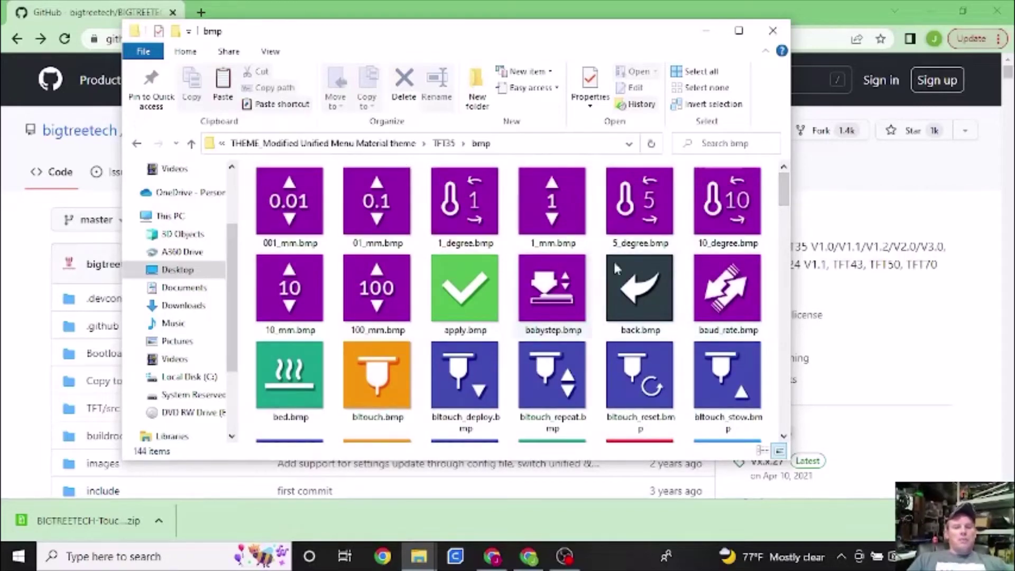
drag(786, 195, 793, 424)
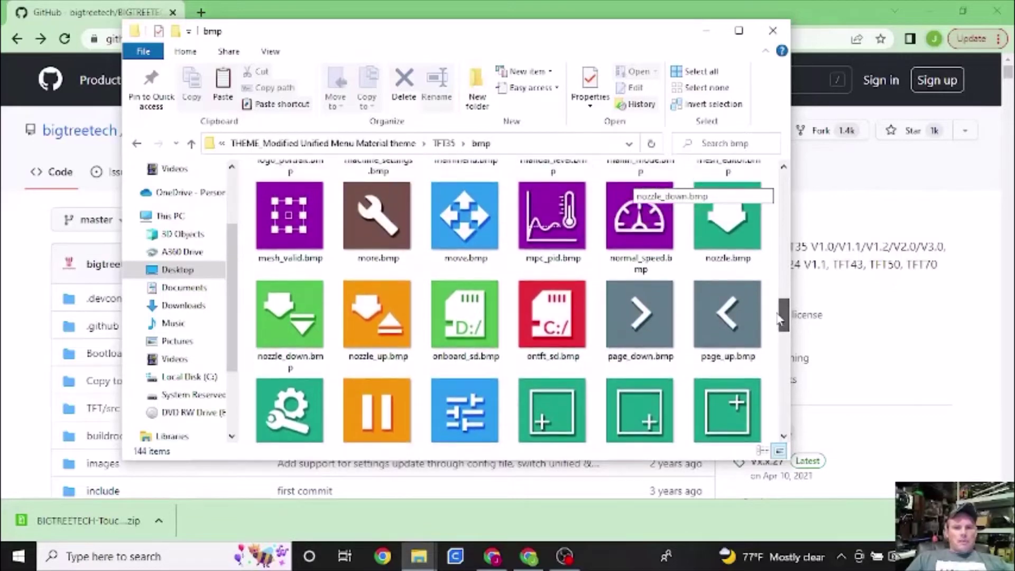
drag(779, 300, 780, 284)
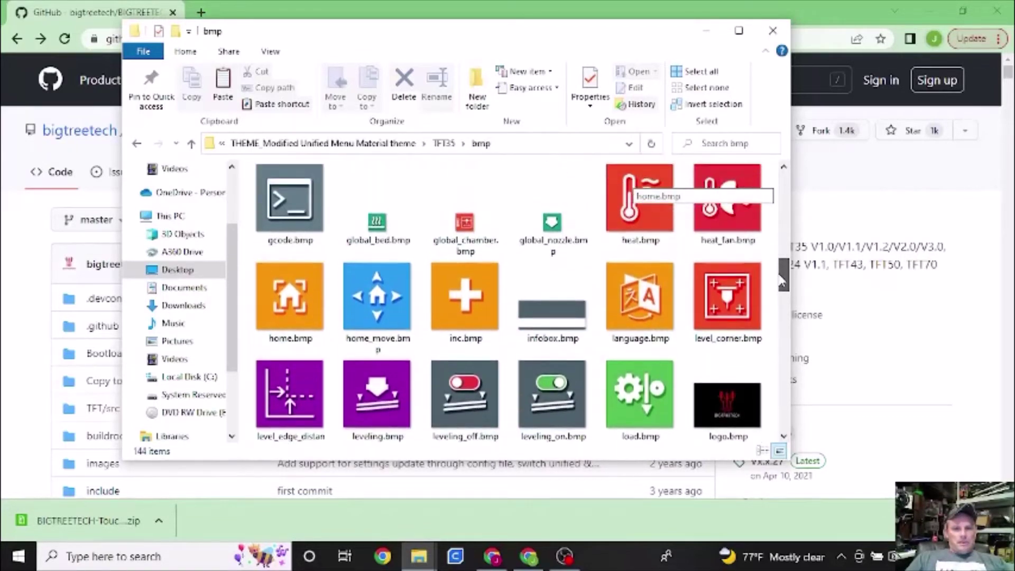
drag(781, 259, 788, 405)
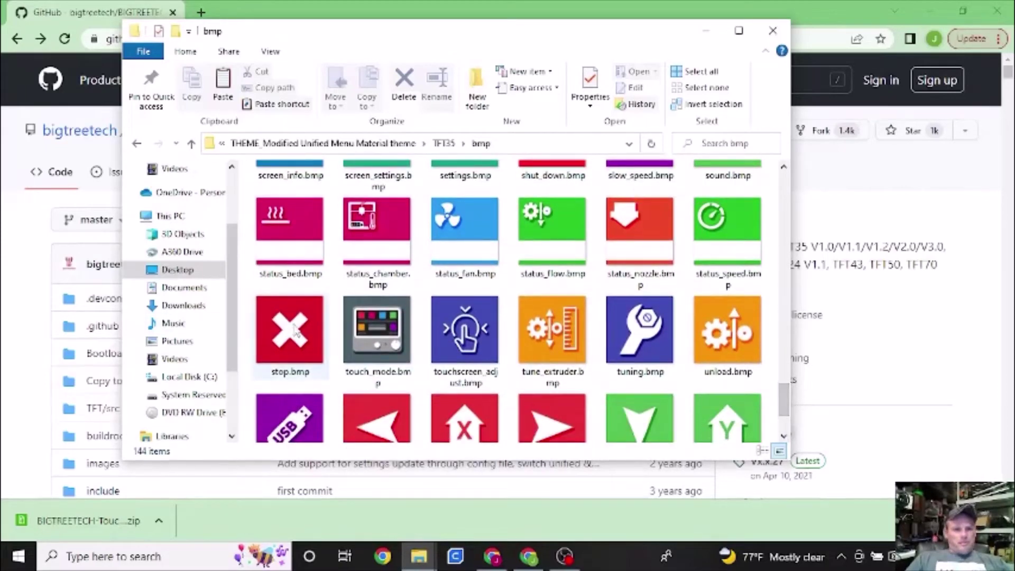
mouse_move(299, 339)
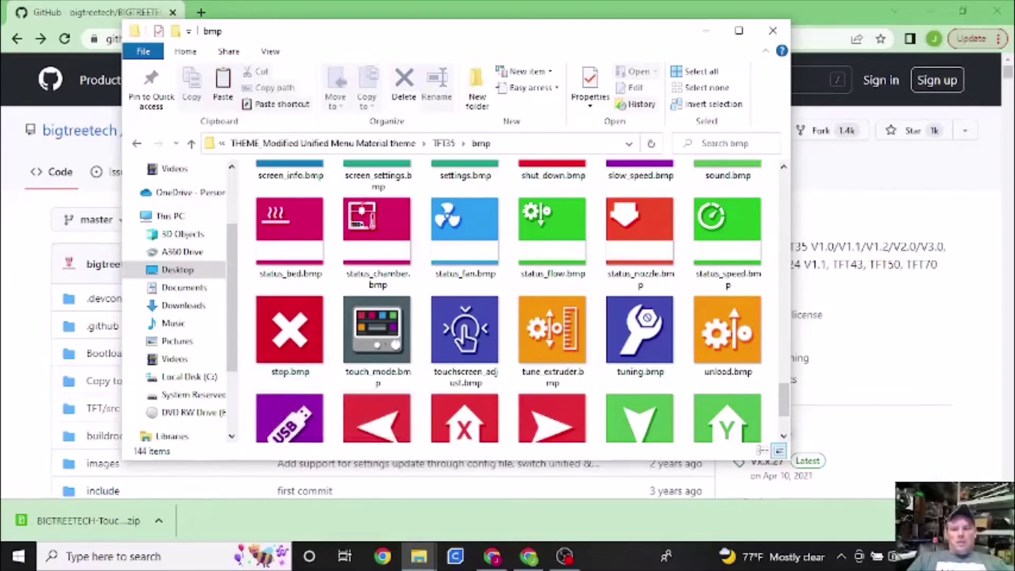
Step: Show the desktop, open the boy's JPG in Photos and bring up its See more menu
key(super+d)
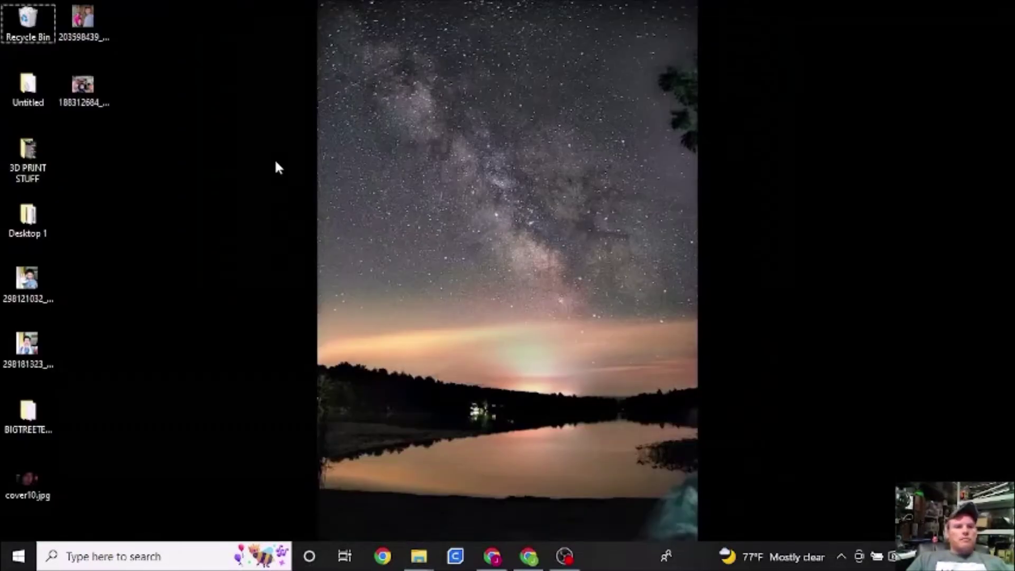
double_click(30, 283)
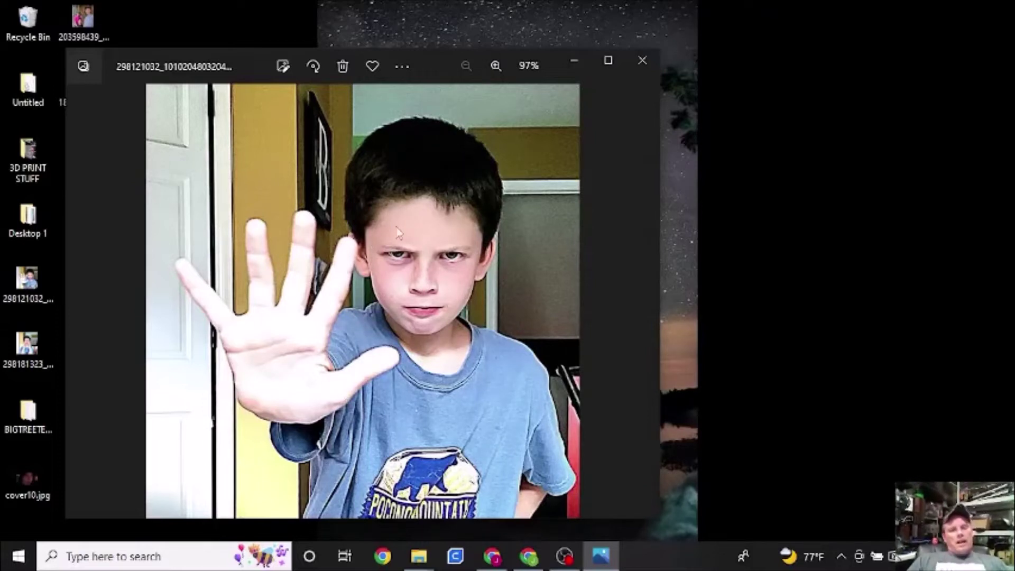
click(402, 66)
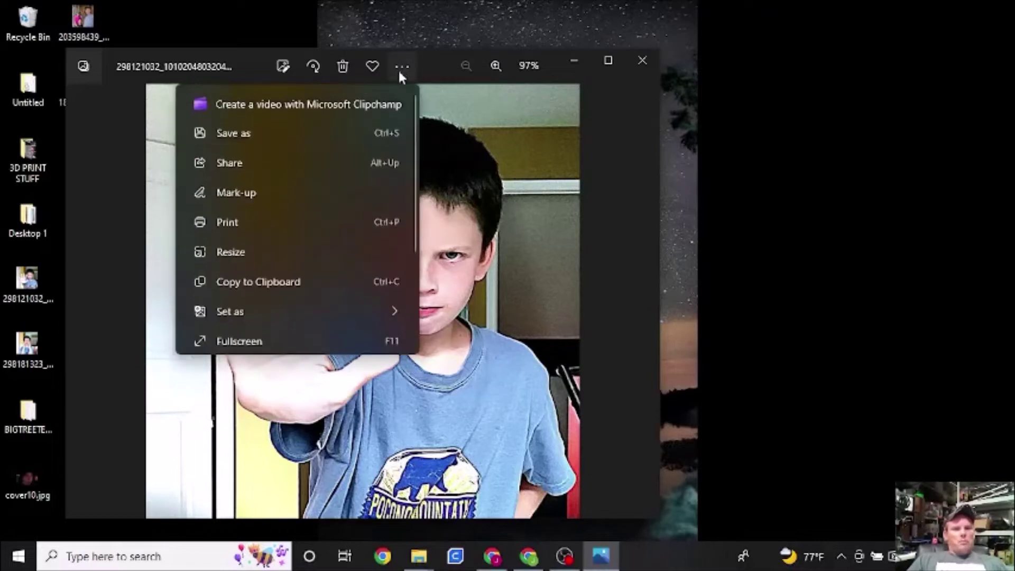
Step: Resize the boy's photo to custom width 95 (95 × 95) at 100% quality and save a copy
click(249, 255)
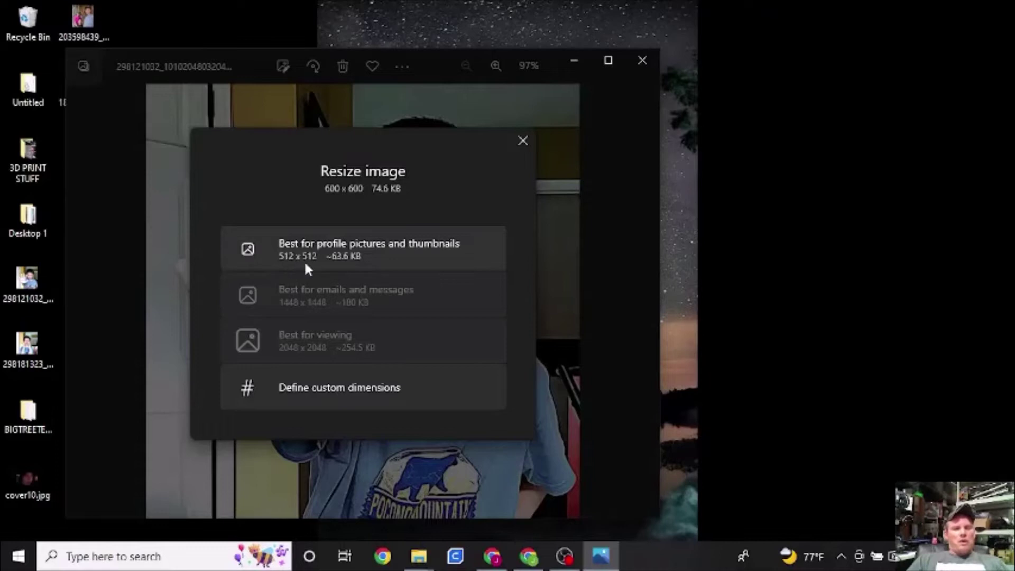
click(334, 395)
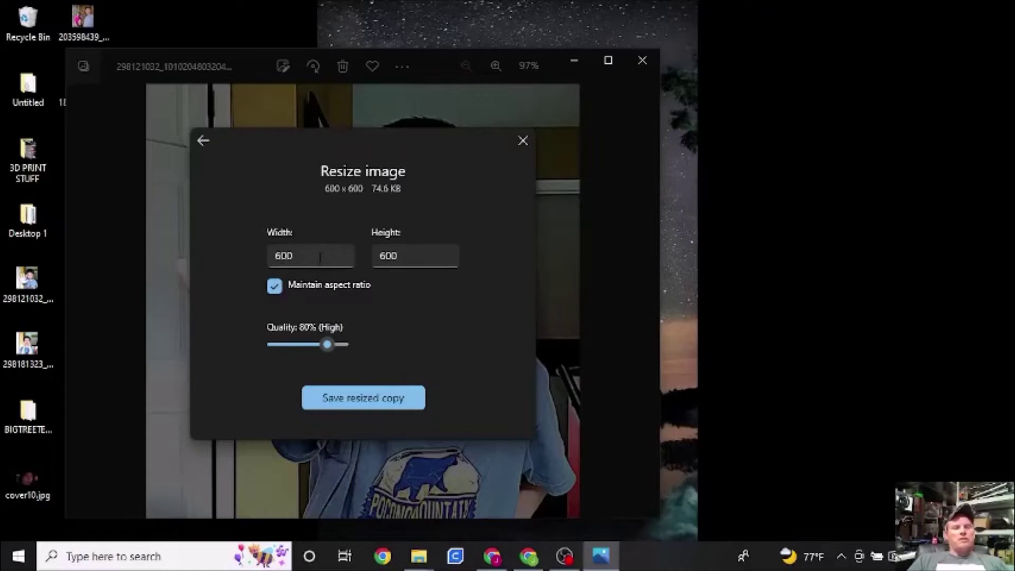
drag(300, 256, 239, 256)
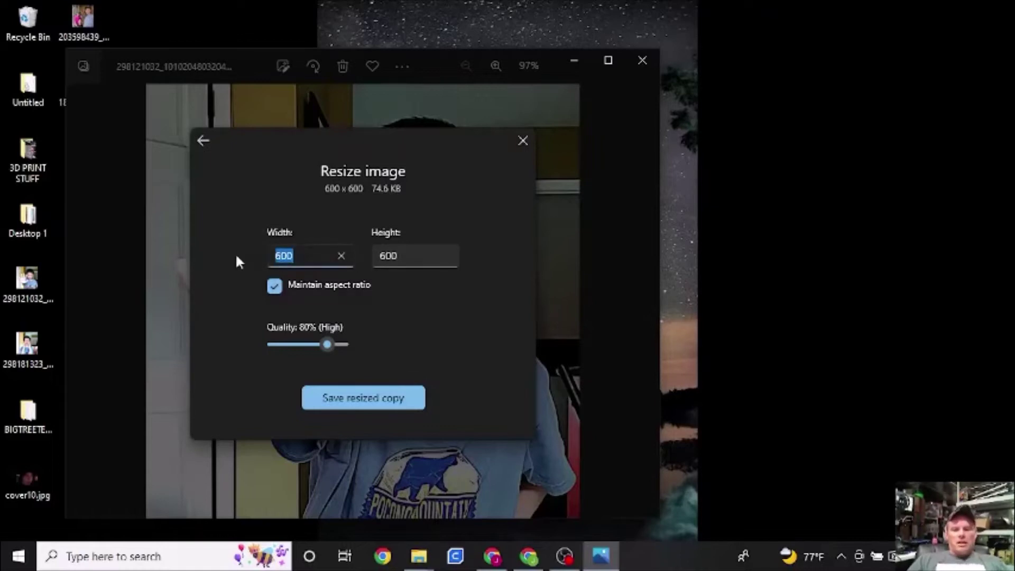
text(95)
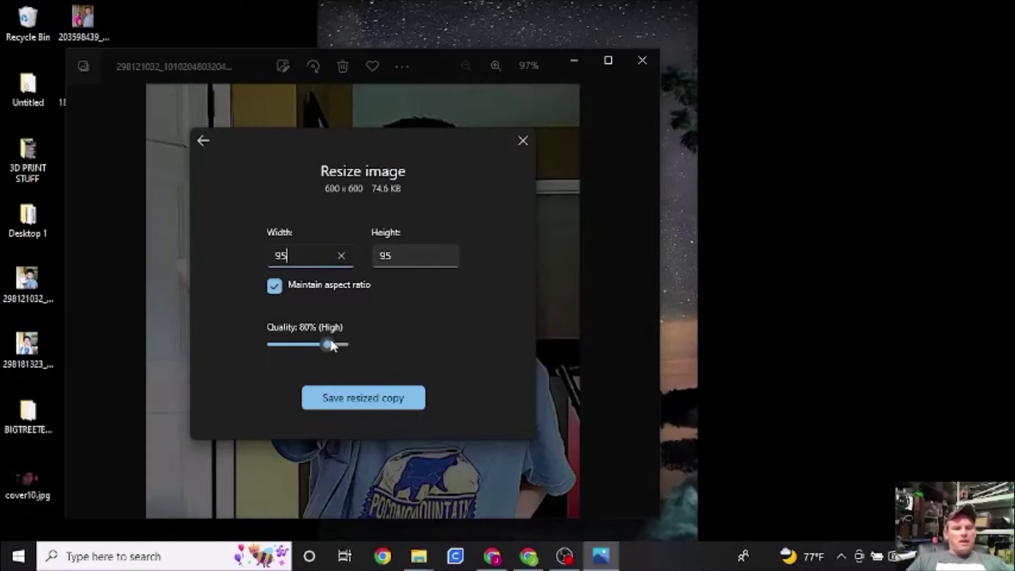
drag(328, 345, 369, 348)
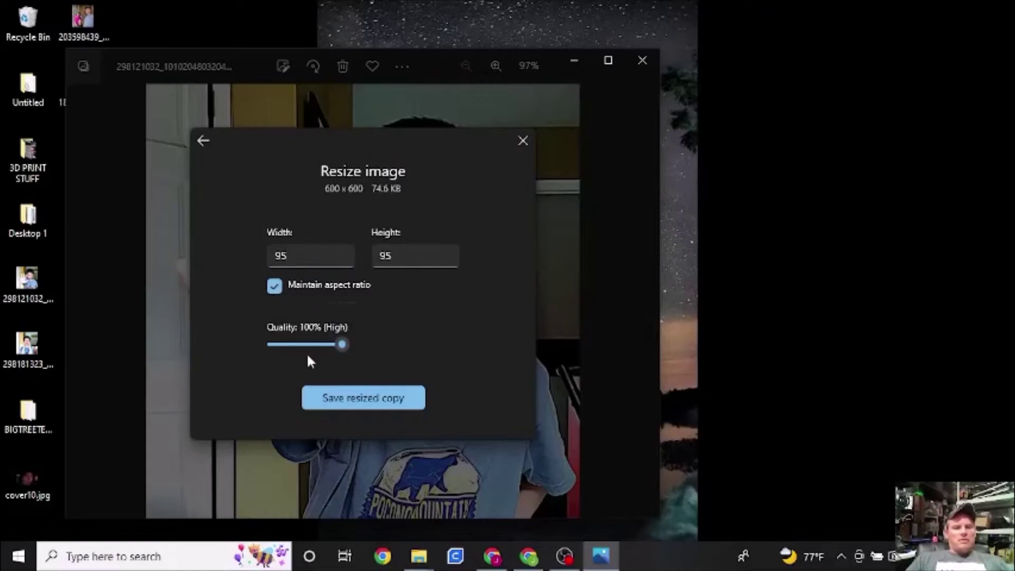
click(369, 402)
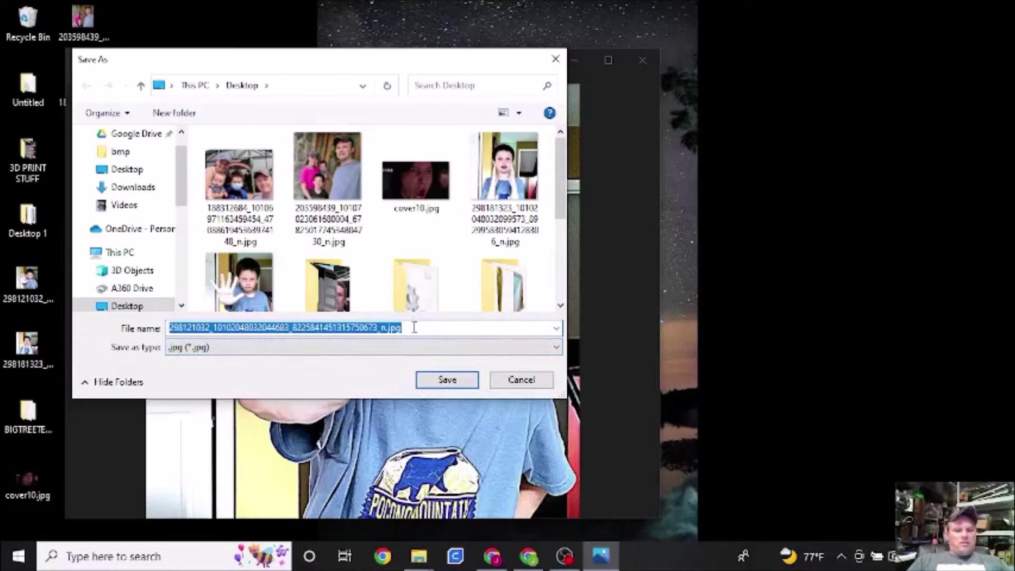
Step: Save the resized copy on the Desktop as stop.bmp in BMP format and close Photos
text(stop)
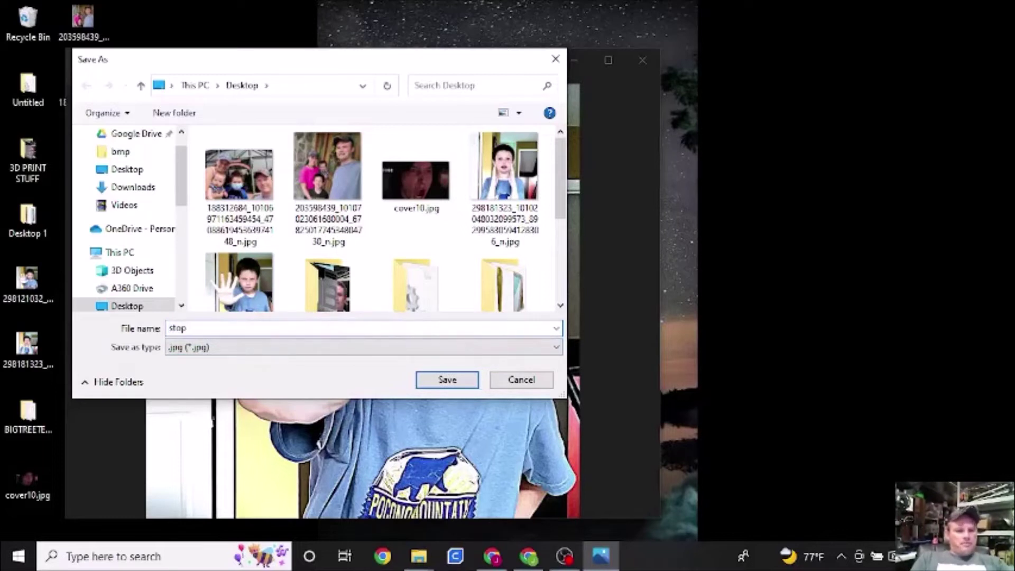
click(211, 350)
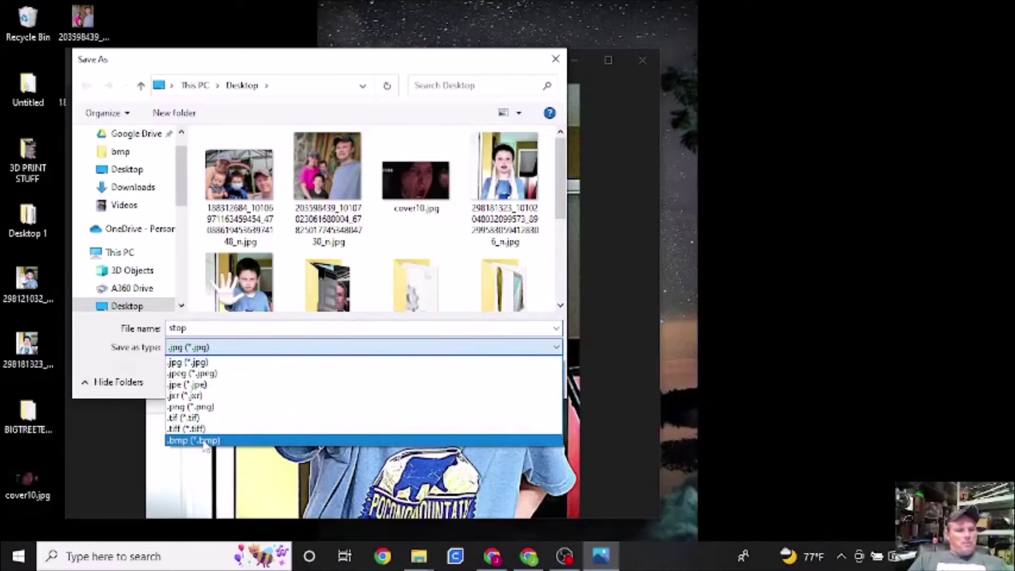
click(205, 442)
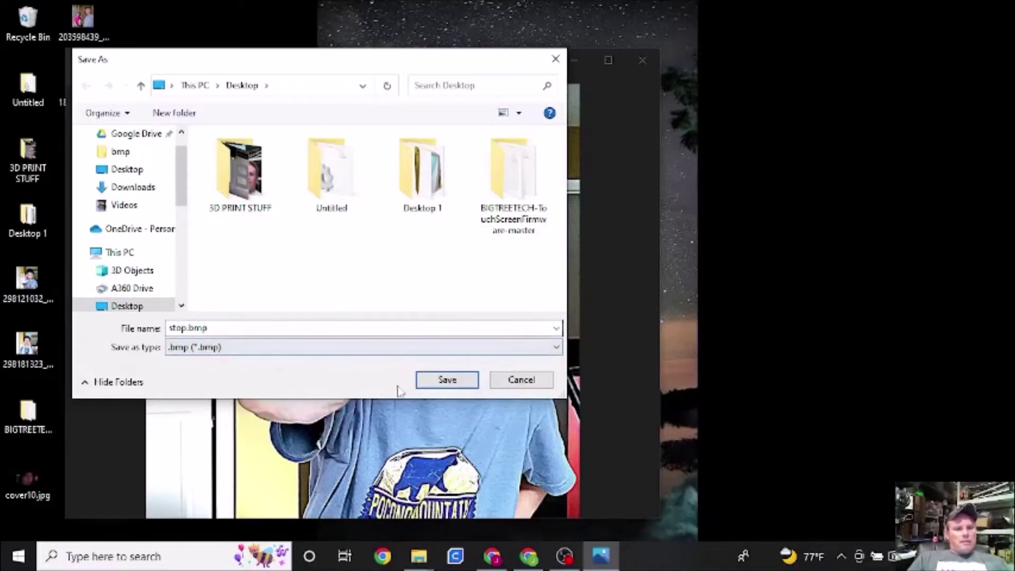
click(447, 380)
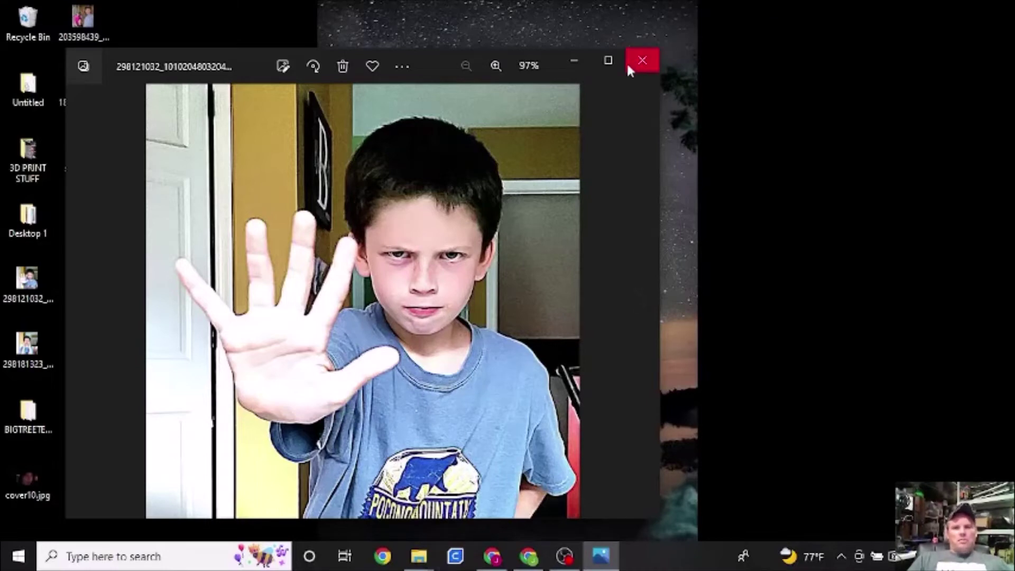
click(572, 61)
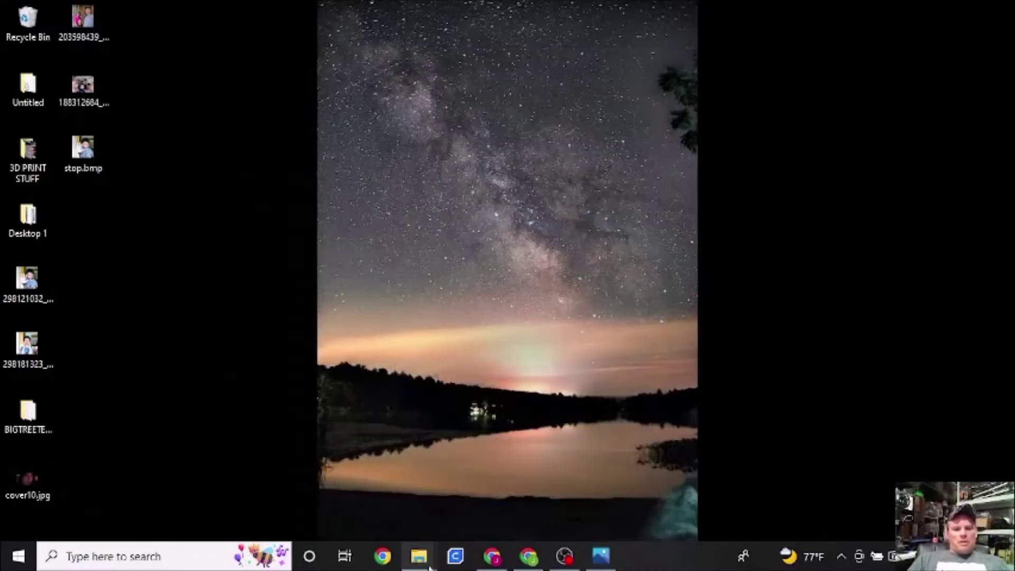
Step: Move the desktop stop.bmp into the TFT35 bmp folder, replacing the existing stop.bmp
mouse_move(428, 565)
click(366, 510)
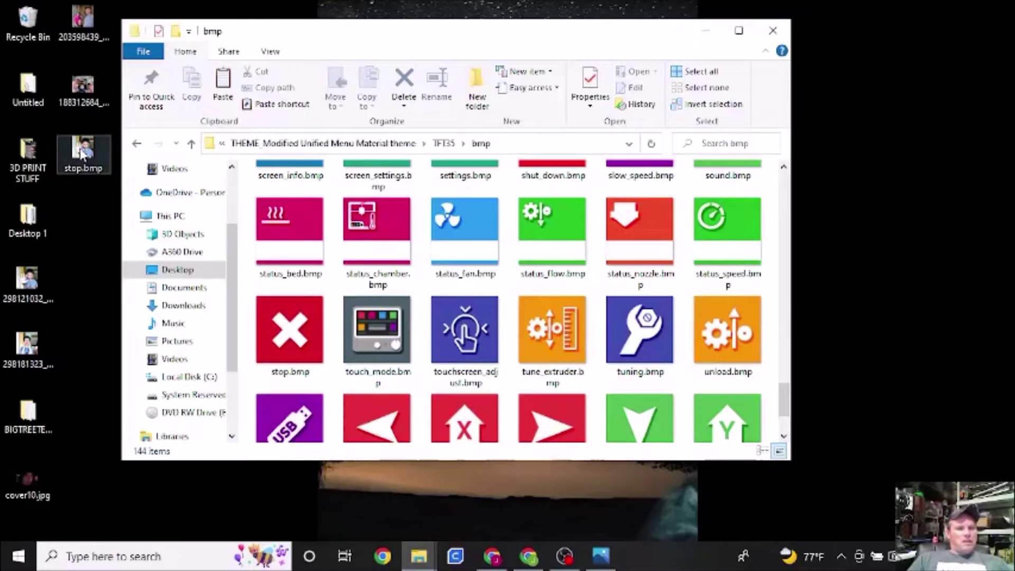
drag(82, 154, 365, 237)
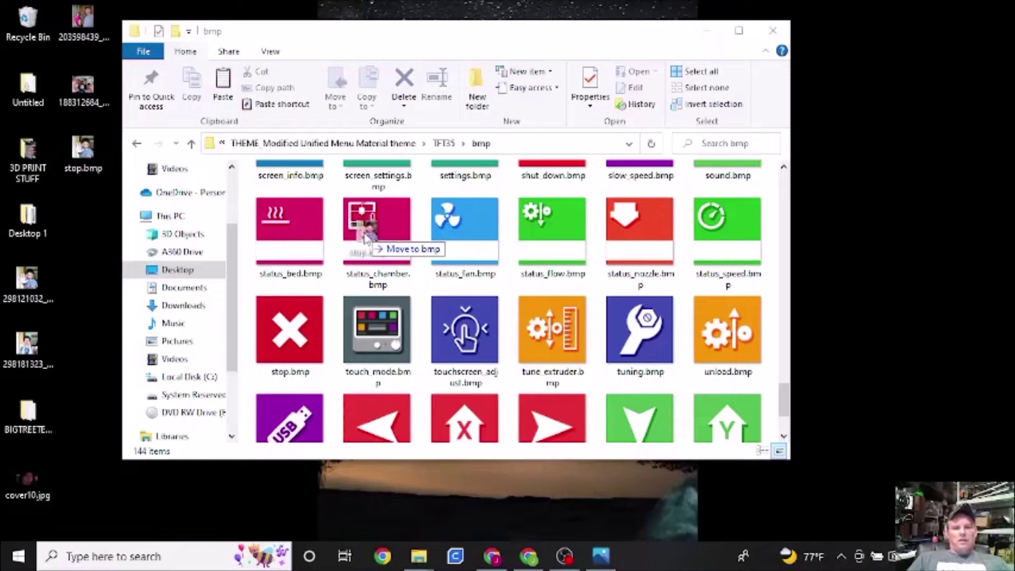
drag(365, 237, 366, 239)
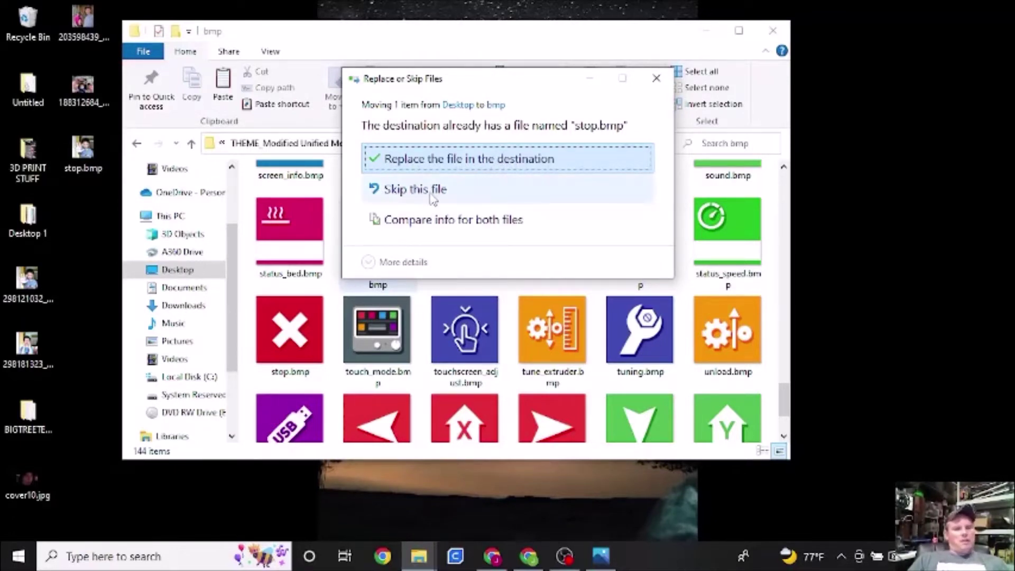
click(491, 167)
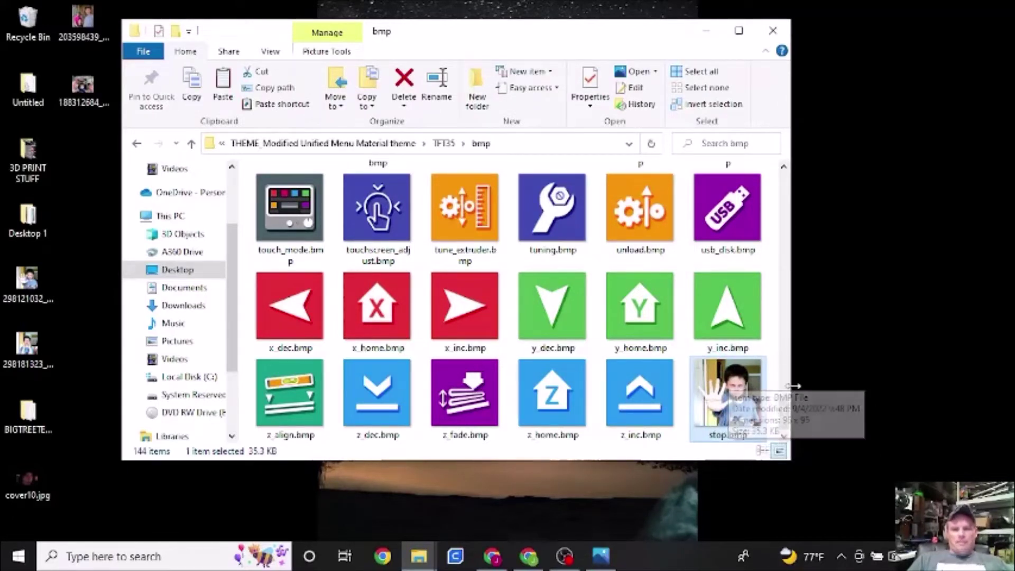
Step: Check that logo_portrait.bmp is 320 × 480, then open the family photo from the desktop
scroll(787, 423, up, 1)
drag(787, 423, 788, 301)
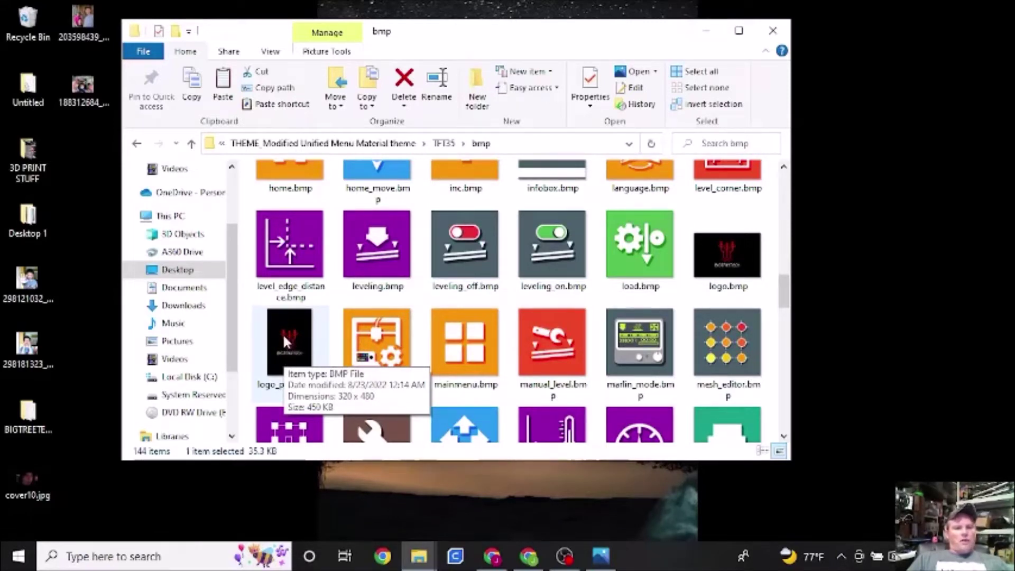
mouse_move(733, 258)
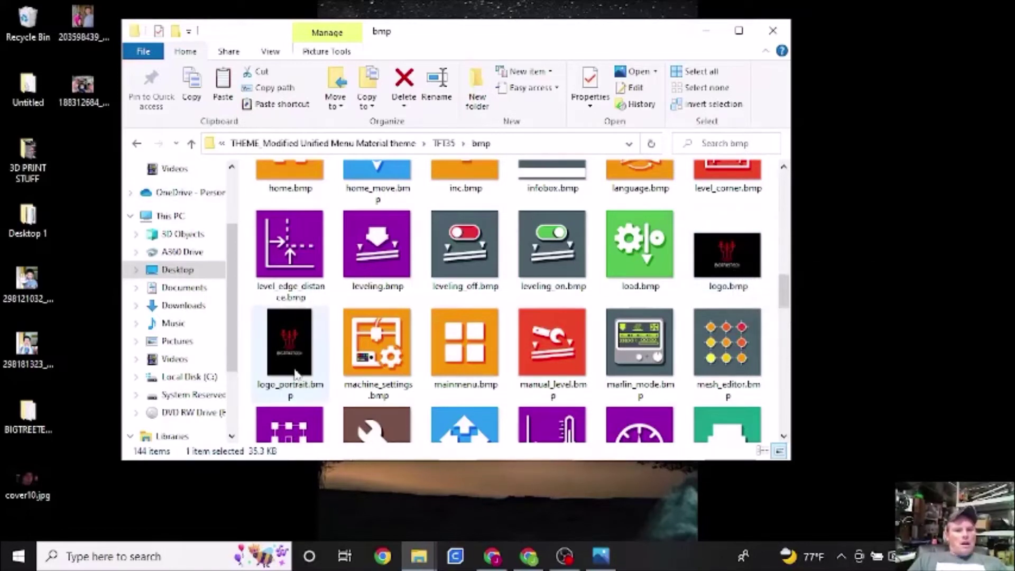
mouse_move(290, 363)
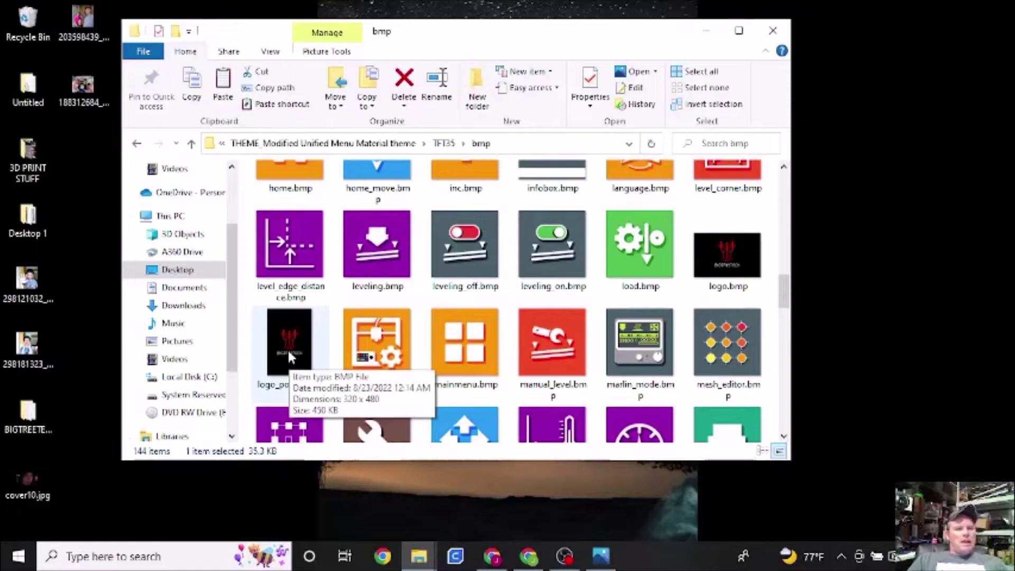
double_click(85, 30)
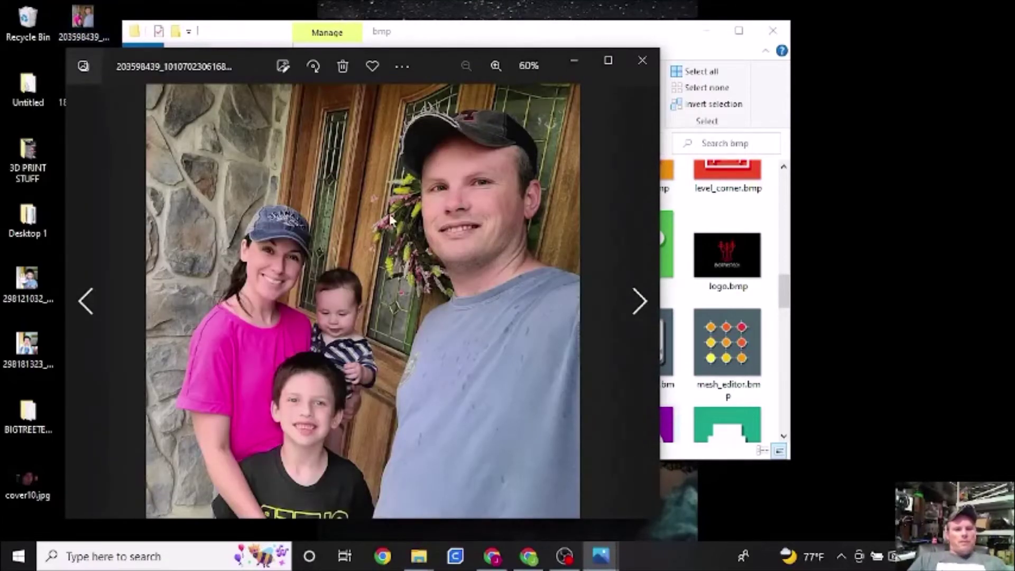
Step: Open custom resize dimensions for the 960 × 958 family photo, rechecking logo_portrait.bmp in between
click(402, 68)
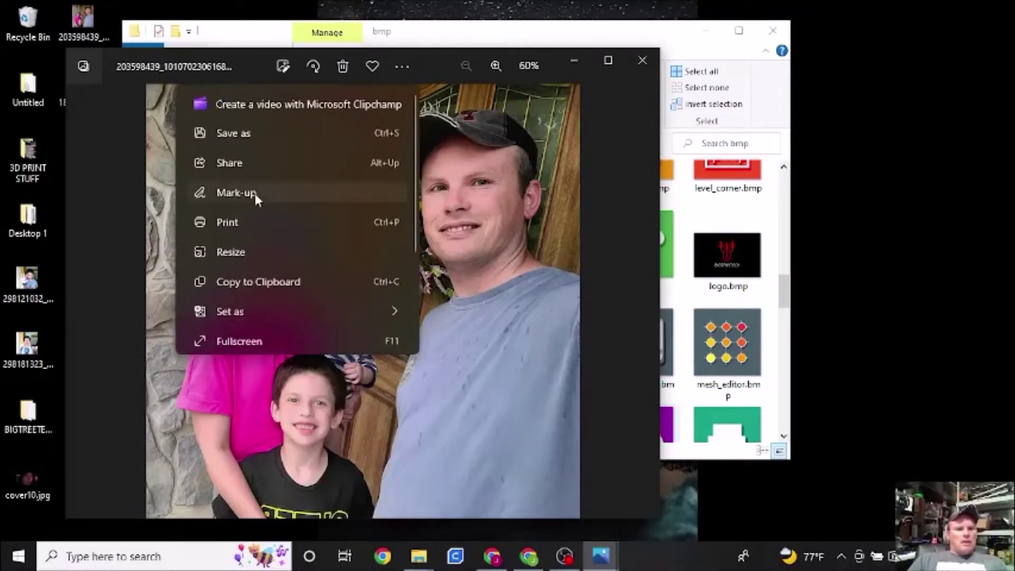
click(244, 260)
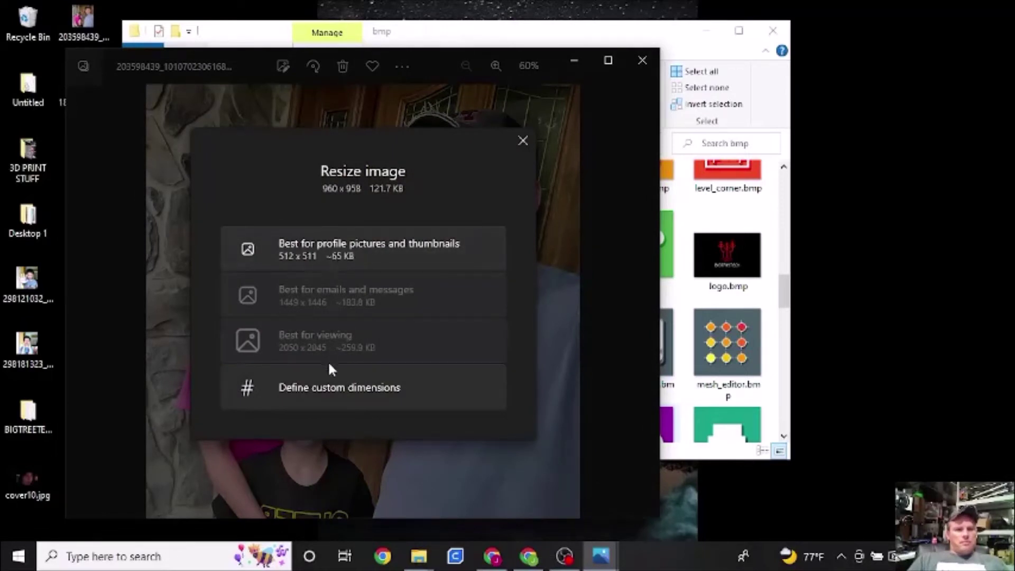
click(339, 389)
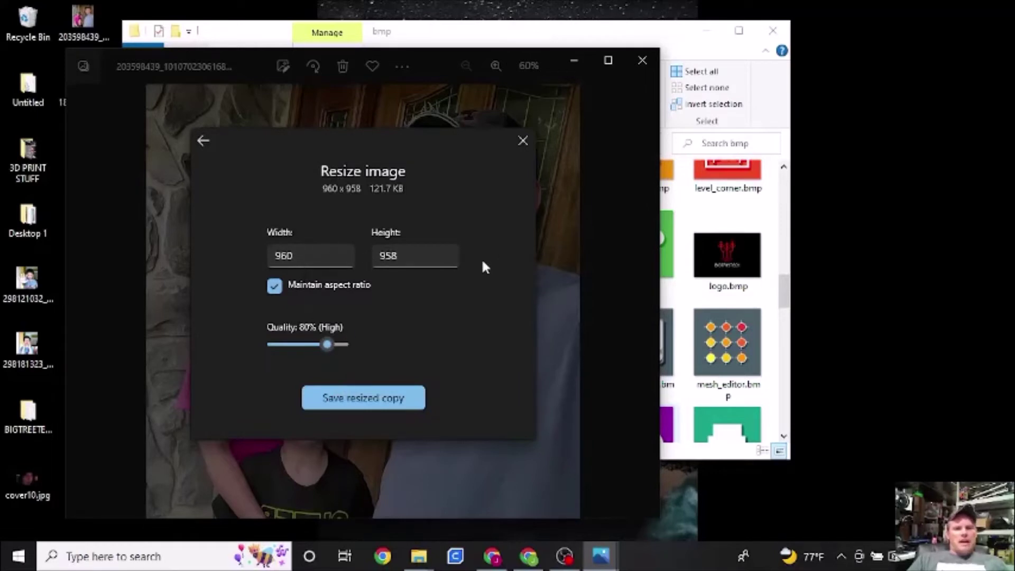
click(518, 39)
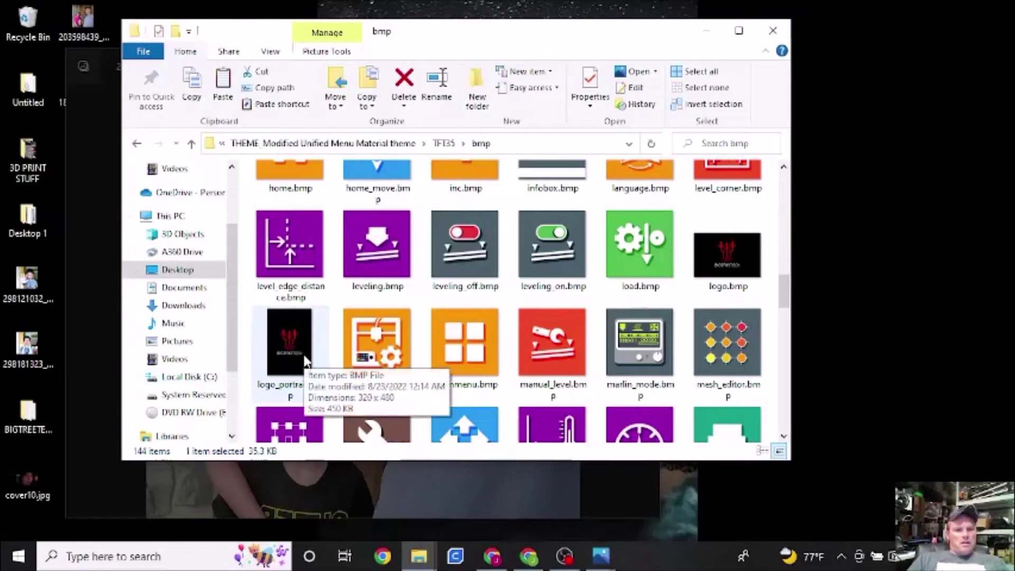
click(93, 414)
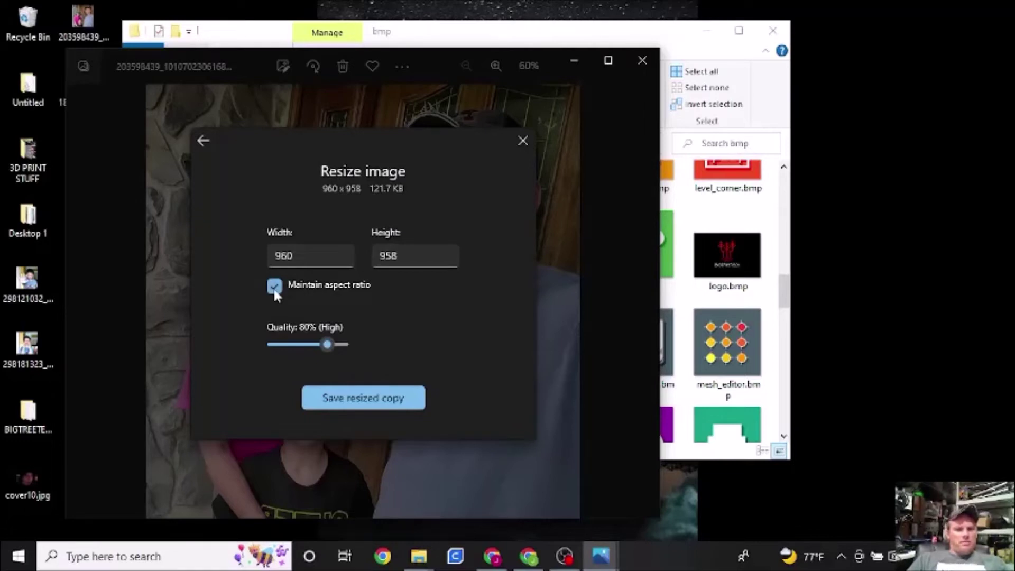
Step: Resize the family photo to 320 × 480 with aspect ratio unlocked and start saving the copy
double_click(300, 257)
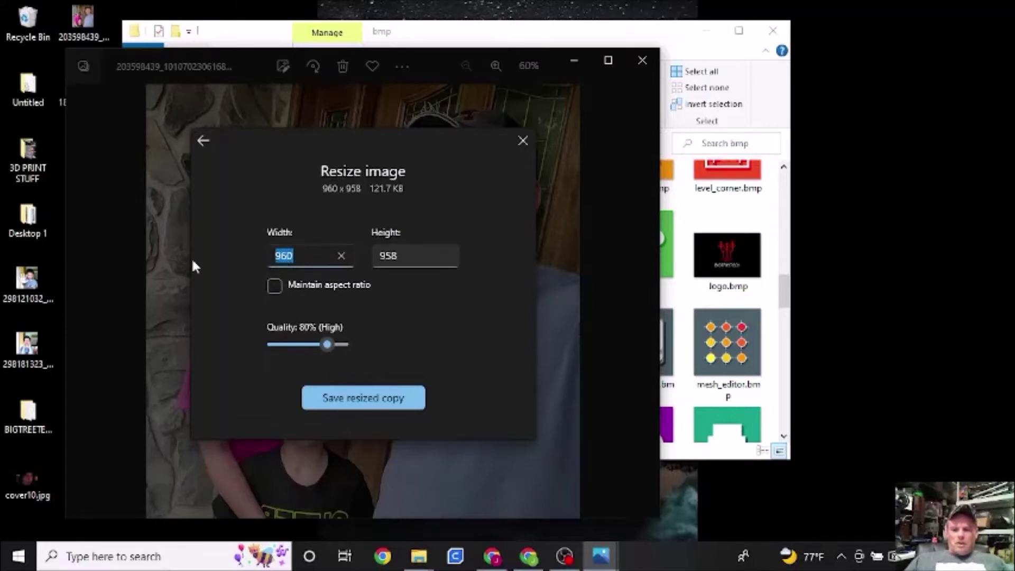
text(320)
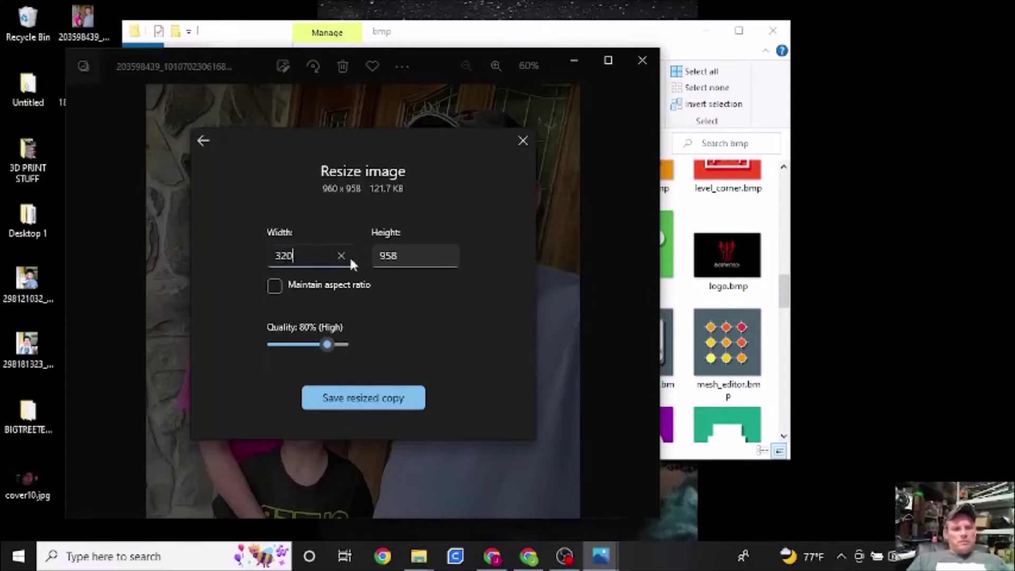
key(Tab)
text(480)
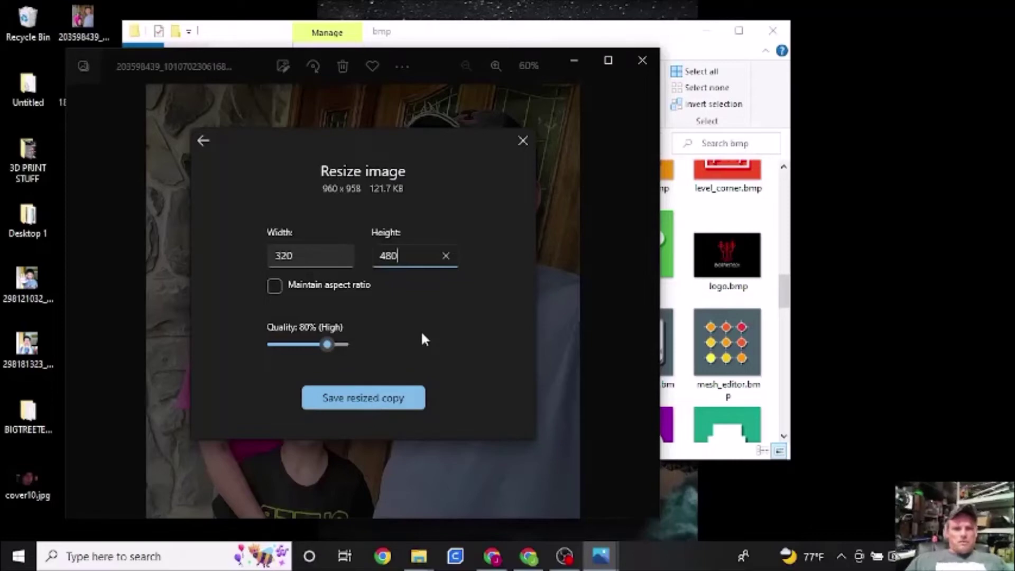
click(384, 399)
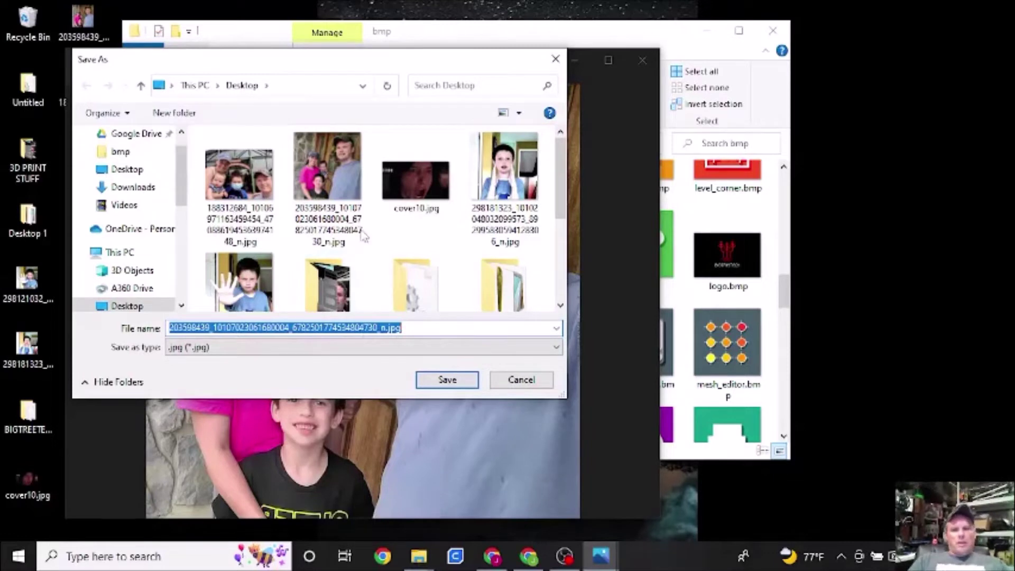
Step: Save the resized copy to the desktop as logo_portrait.bmp in BMP format, then minimize Photos
click(518, 42)
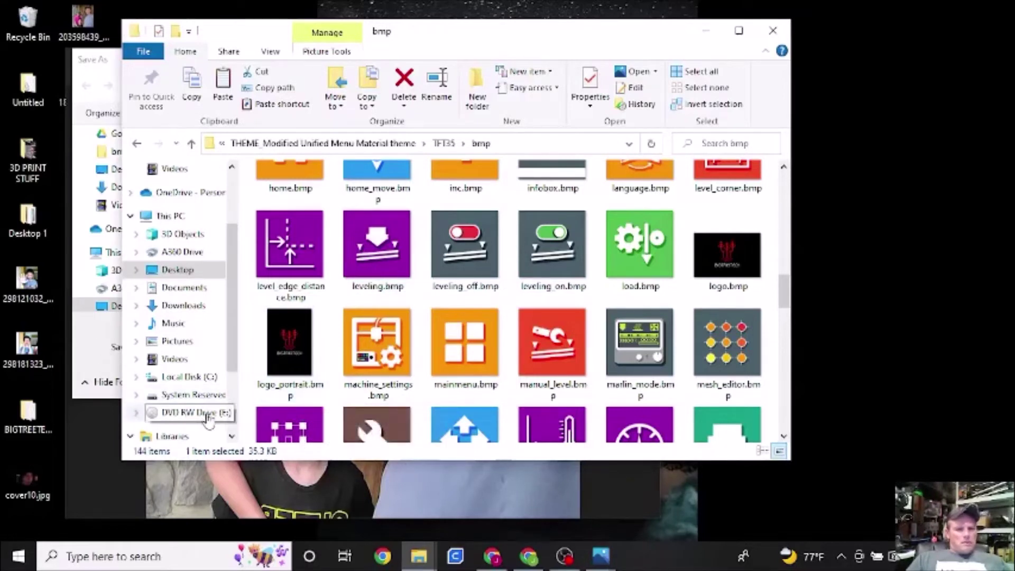
click(132, 497)
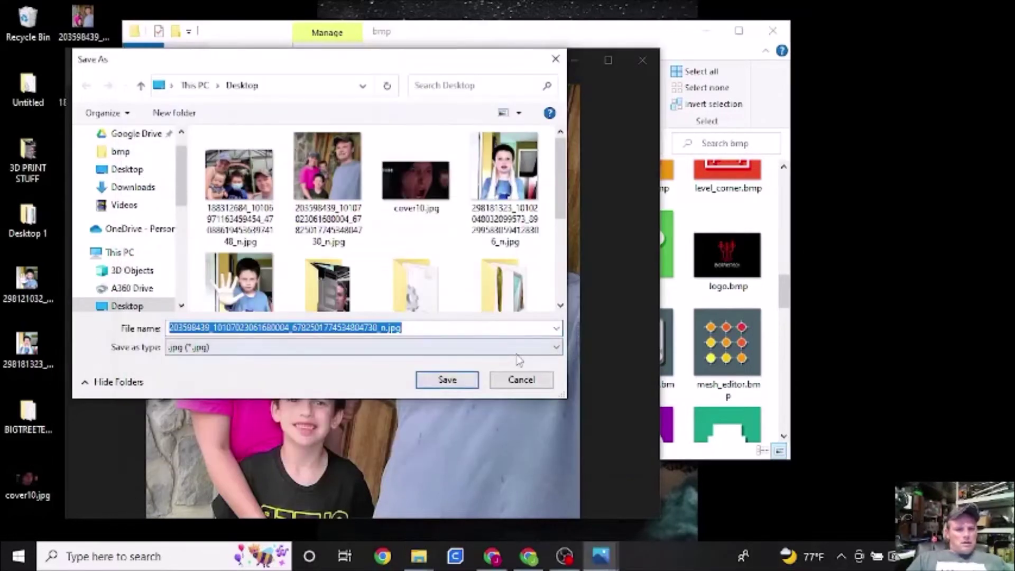
text(logo portrait)
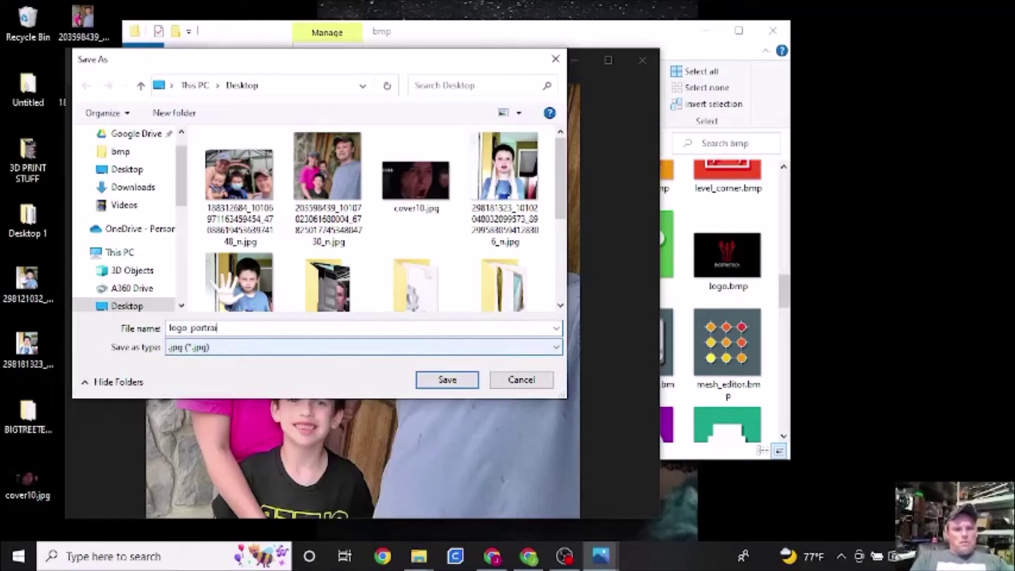
click(274, 349)
click(211, 441)
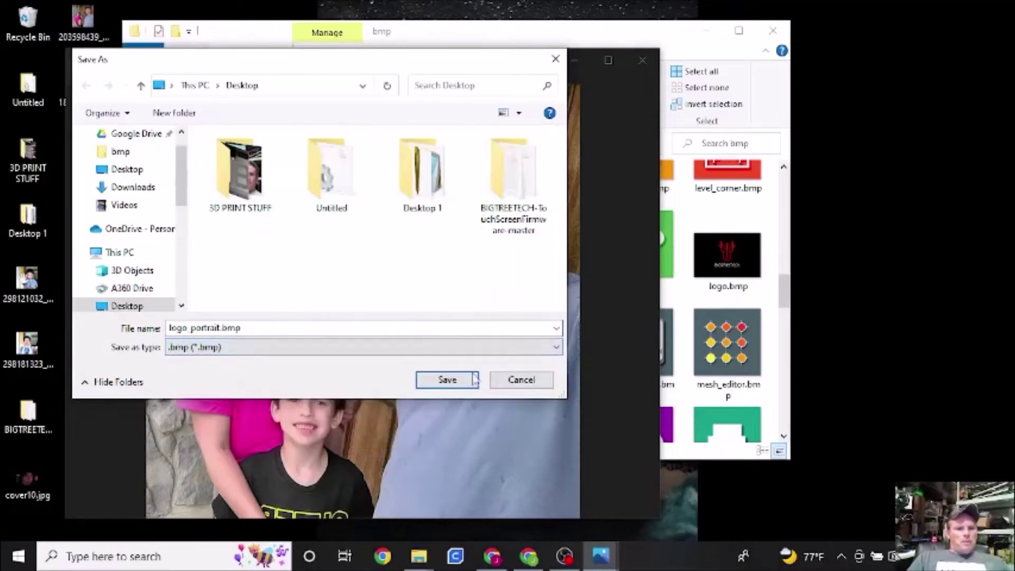
click(447, 380)
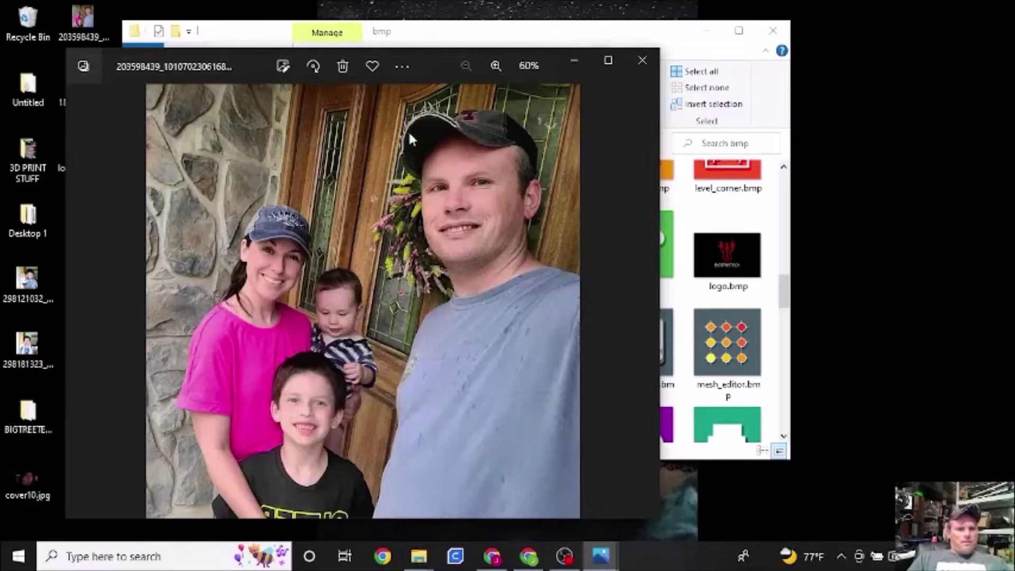
click(574, 65)
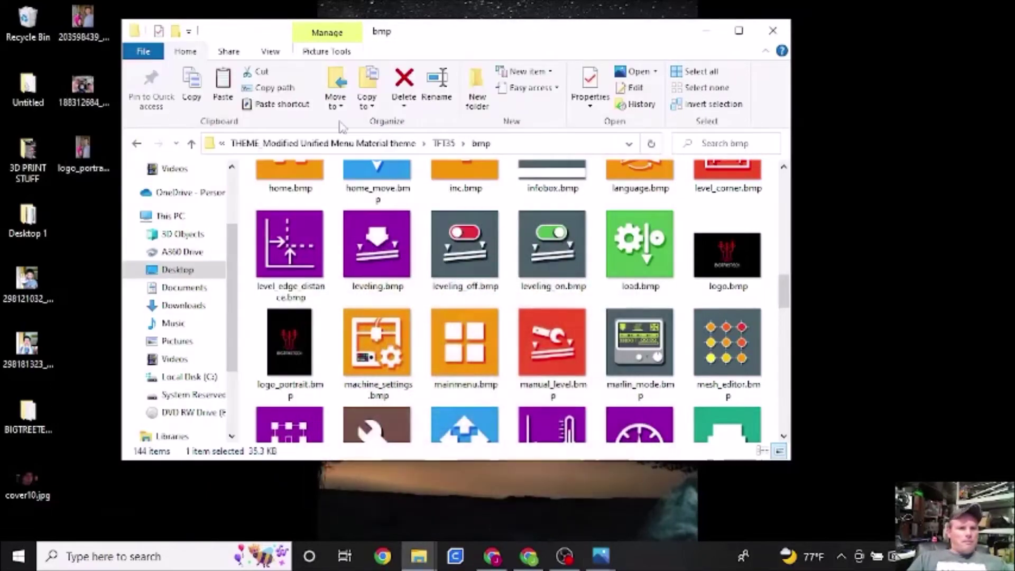
Step: Open logo_portrait.bmp from the desktop to review it, then show the desktop
click(87, 155)
double_click(85, 155)
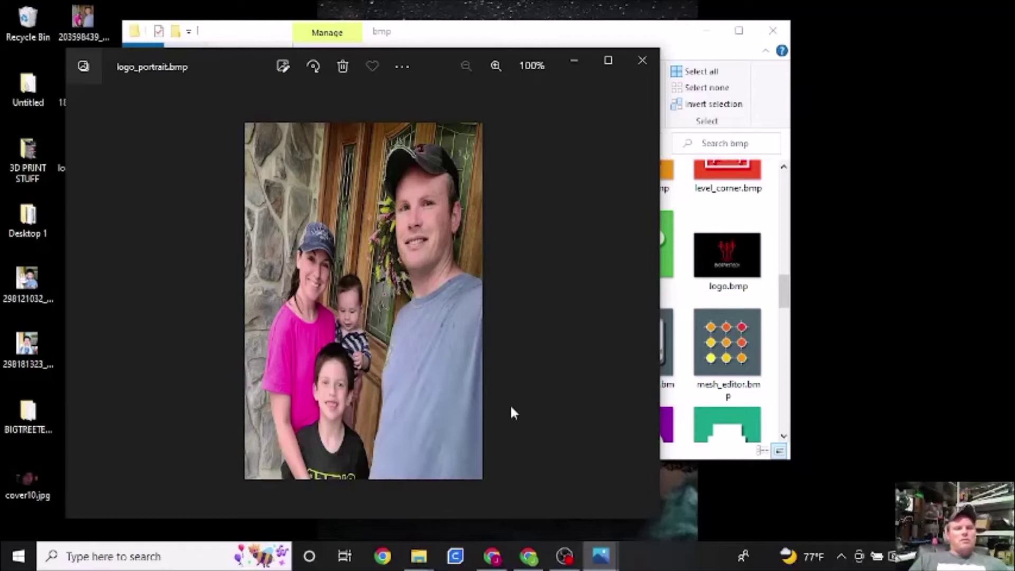
key(super+d)
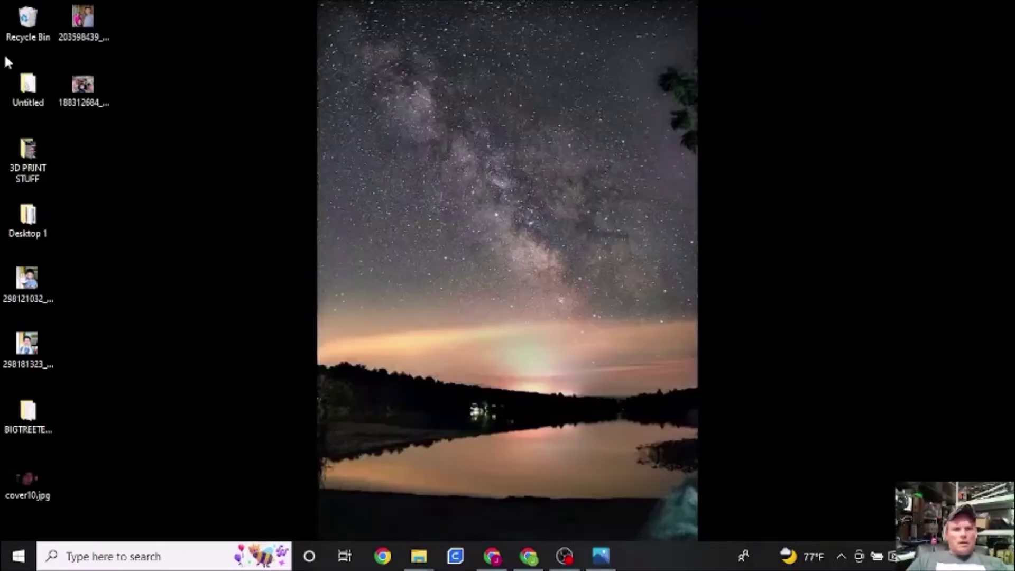
Step: Open the original family photo and reach Resize with custom dimensions, showing 960 × 958
double_click(82, 31)
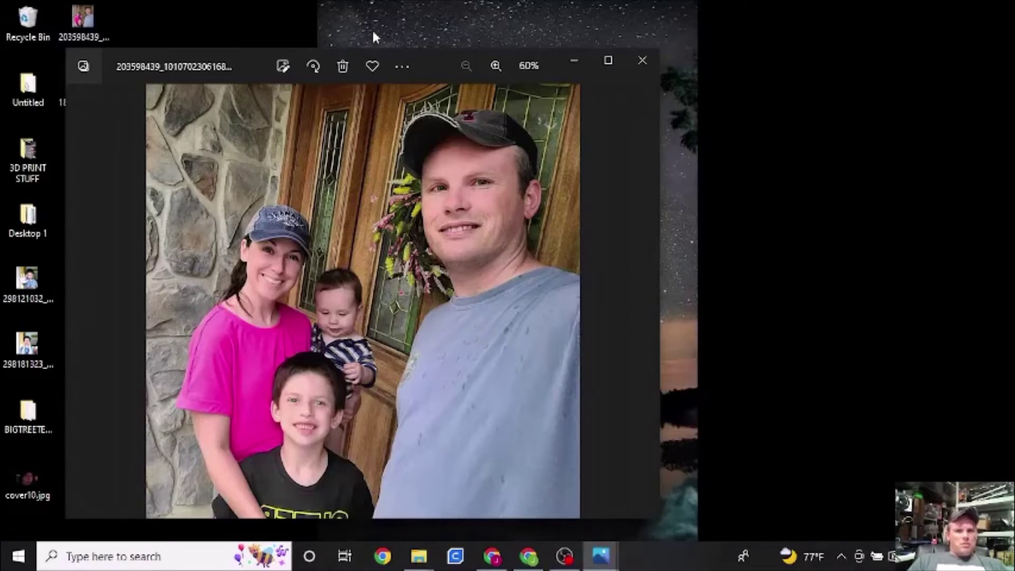
click(402, 67)
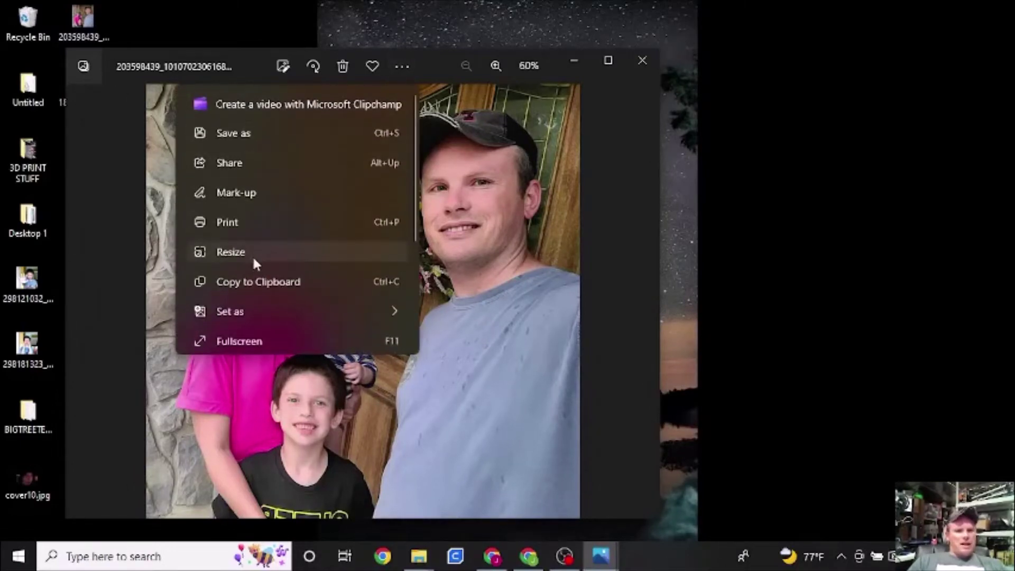
click(256, 259)
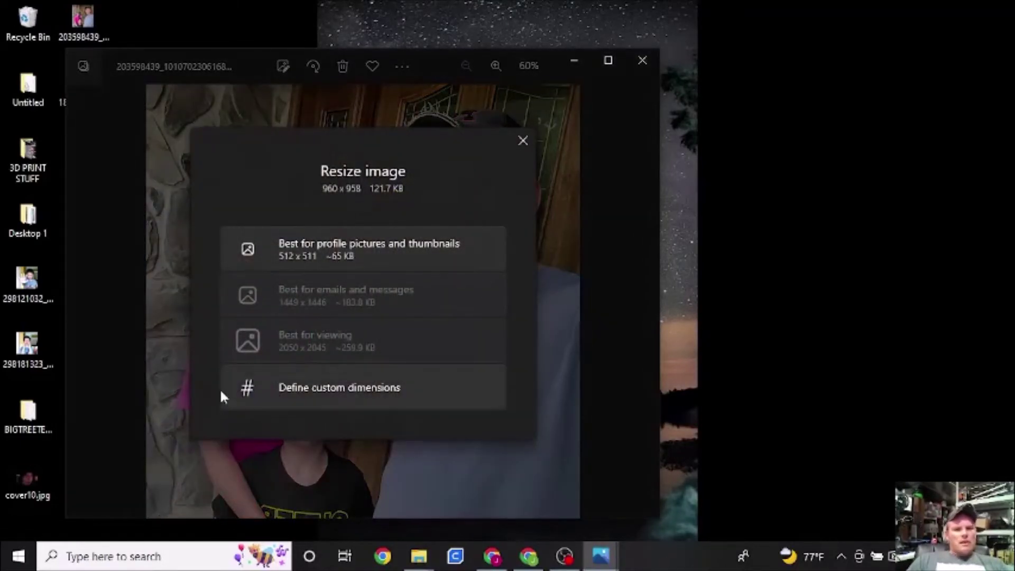
click(303, 394)
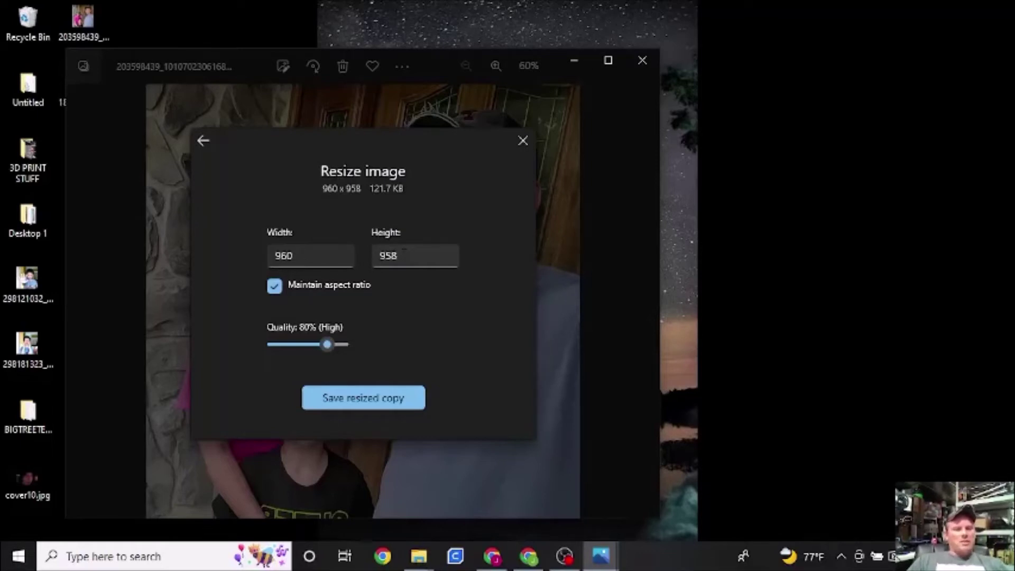
Step: Resize the family photo to 481 × 480 at 100% quality and save under its original name
click(404, 254)
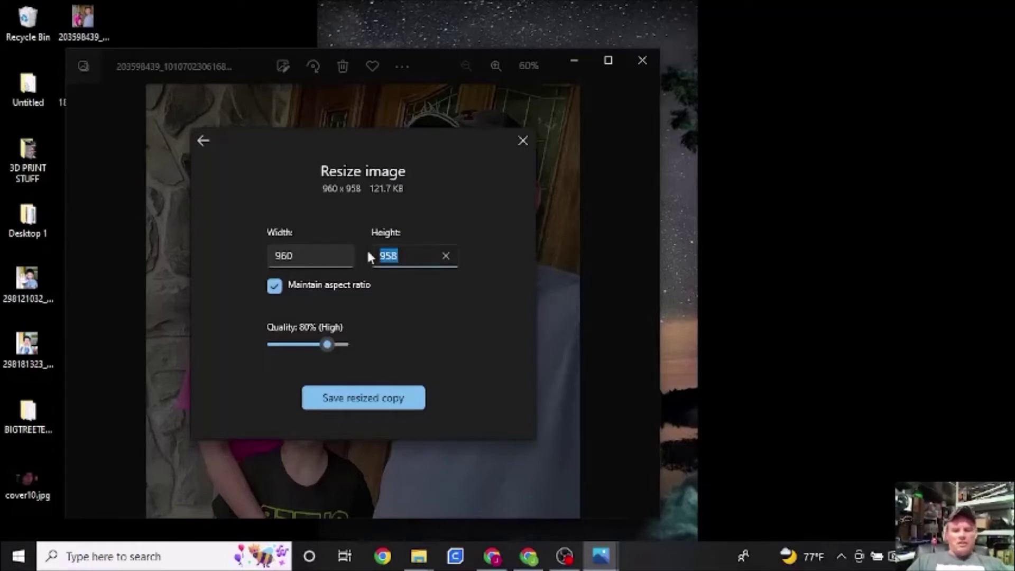
text(480)
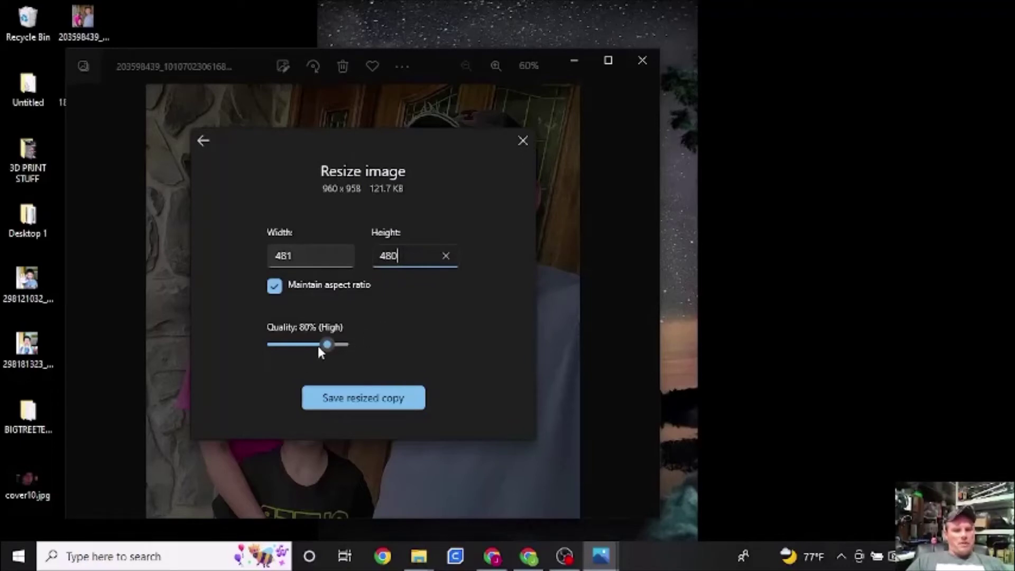
drag(329, 345, 361, 345)
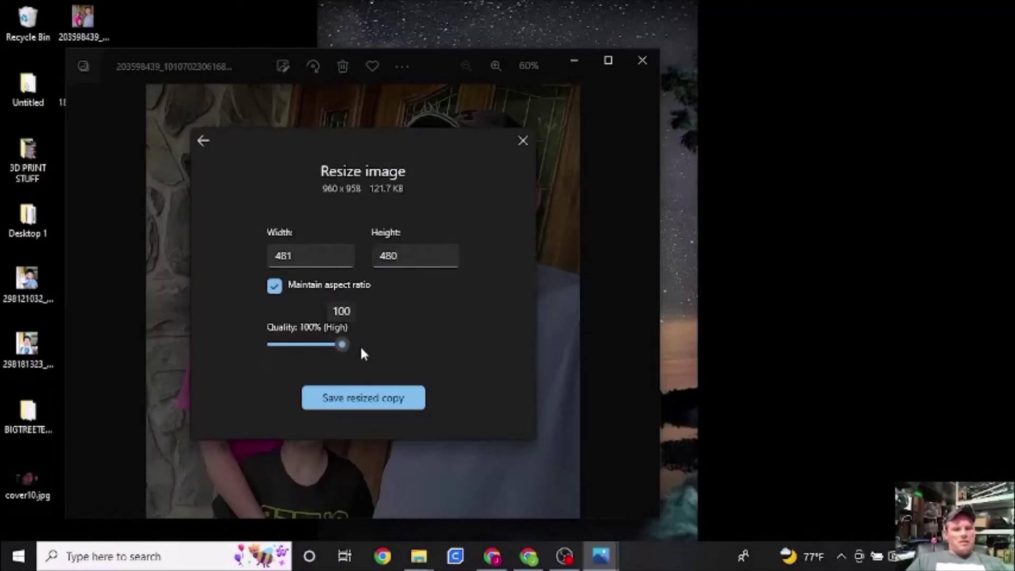
click(383, 400)
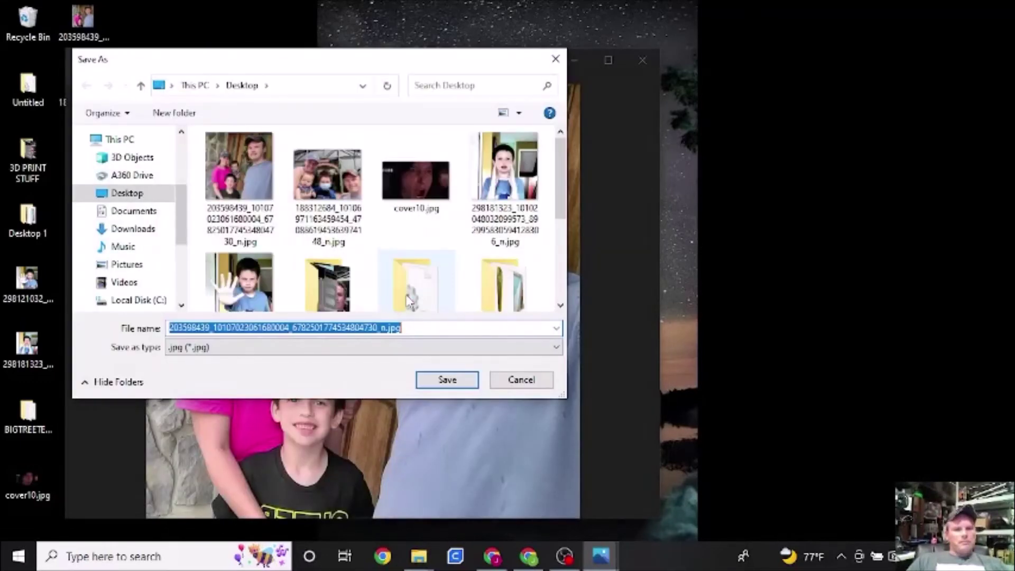
click(448, 384)
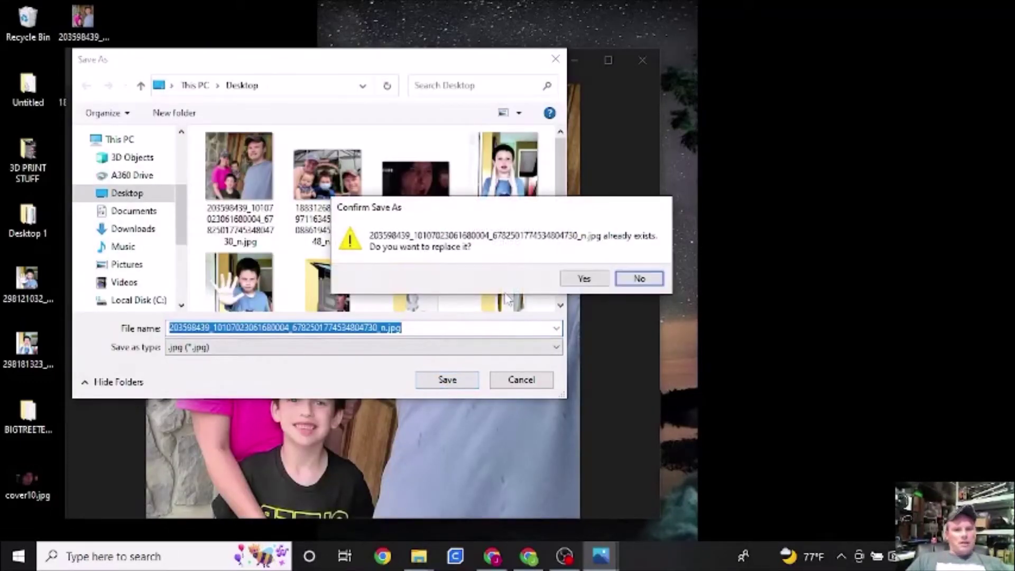
Step: Confirm overwriting the original photo, close Photos, and show Open with options for the family photo
click(585, 278)
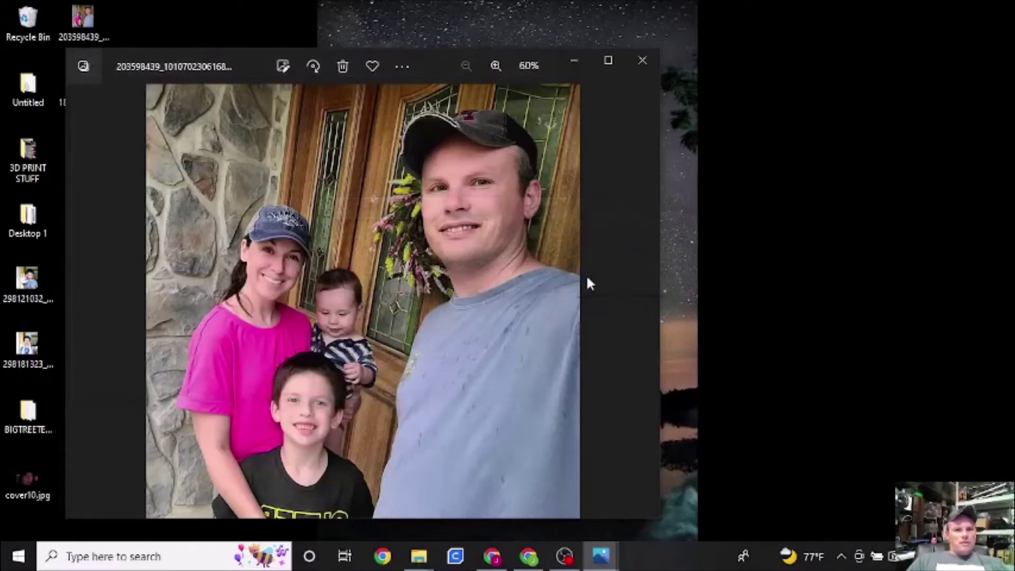
click(636, 64)
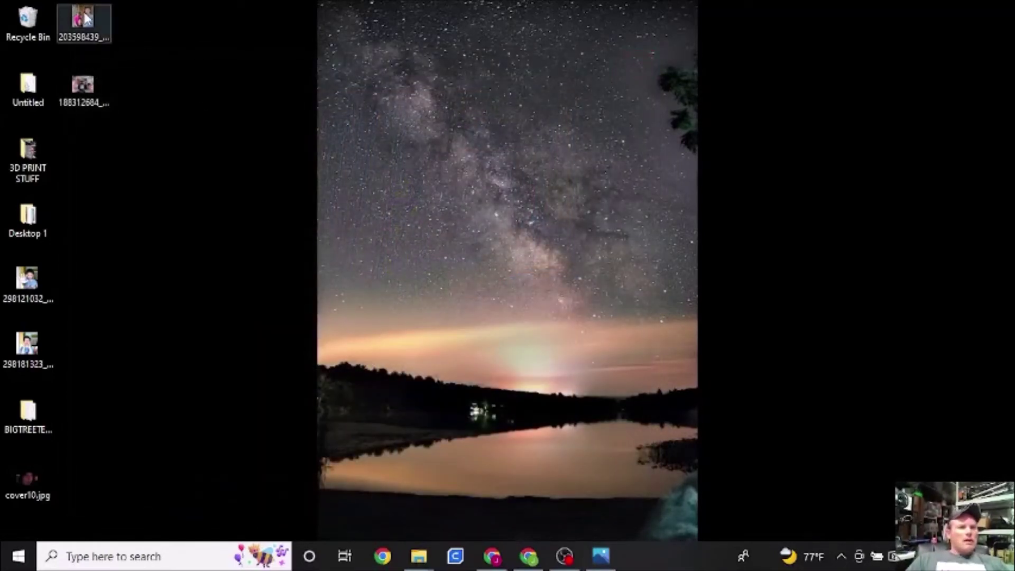
right_click(86, 17)
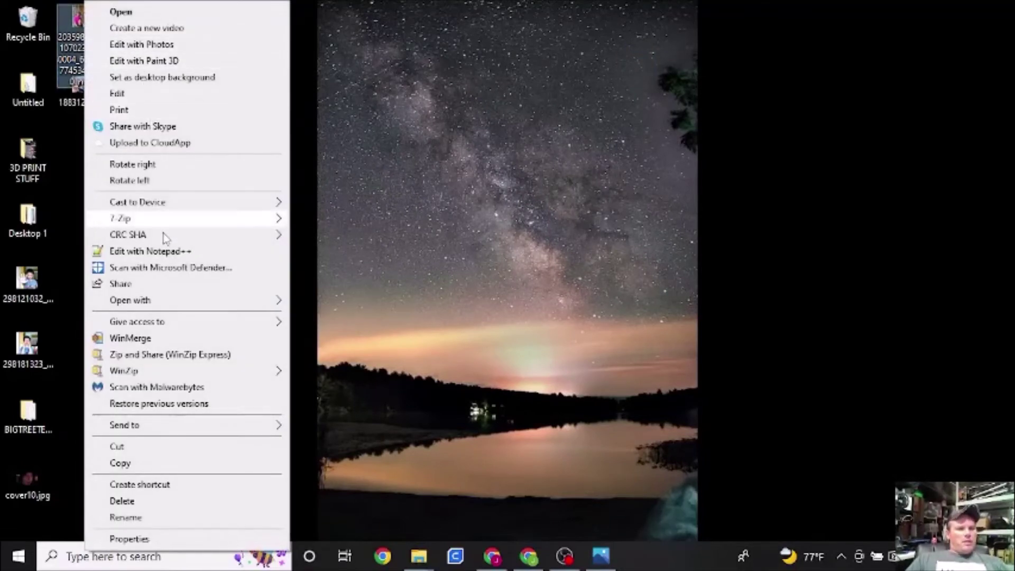
mouse_move(150, 303)
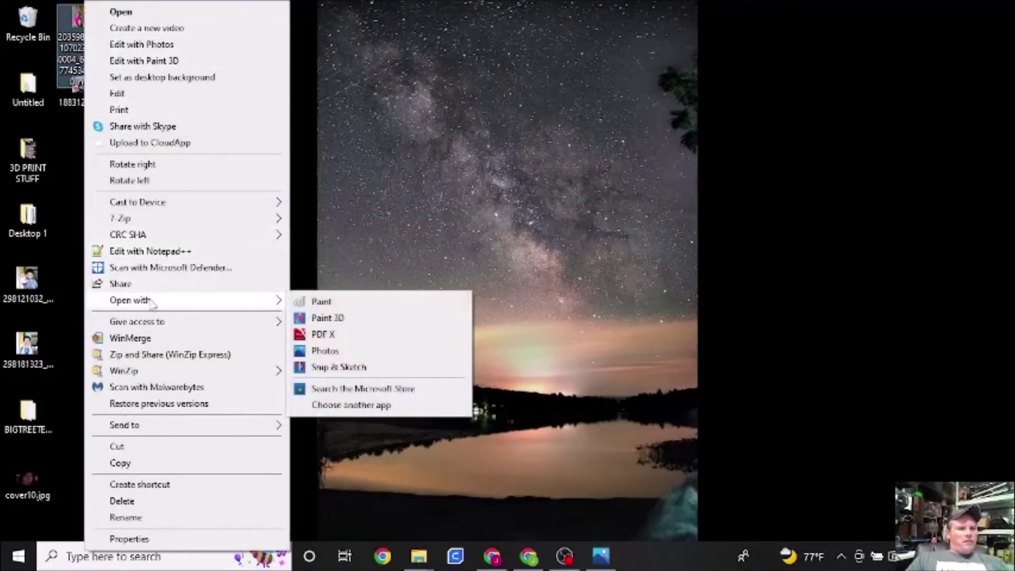
Step: Open the family photo in Paint and crop it to a 420 × 480 area from the top-left
click(323, 302)
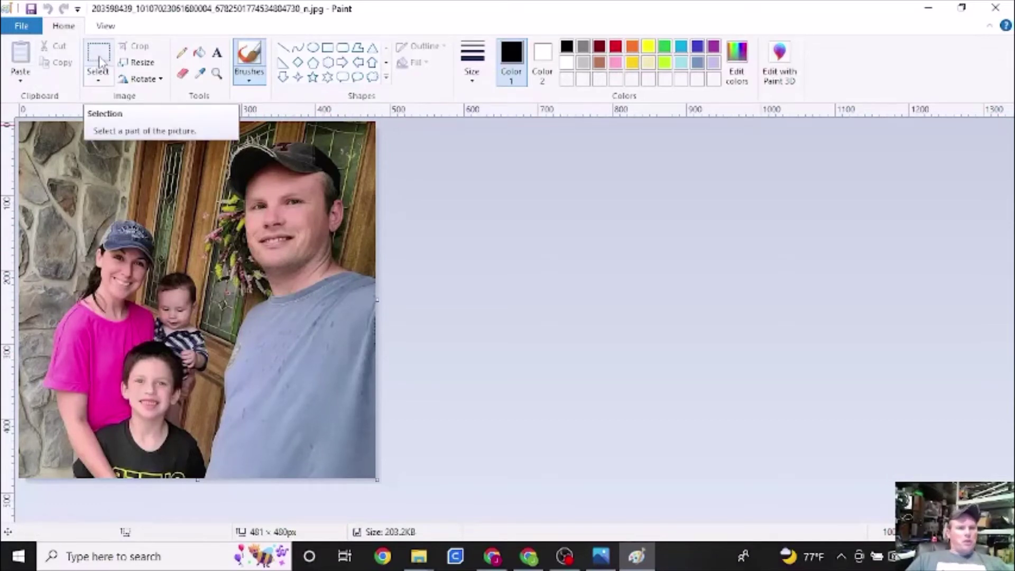
click(99, 60)
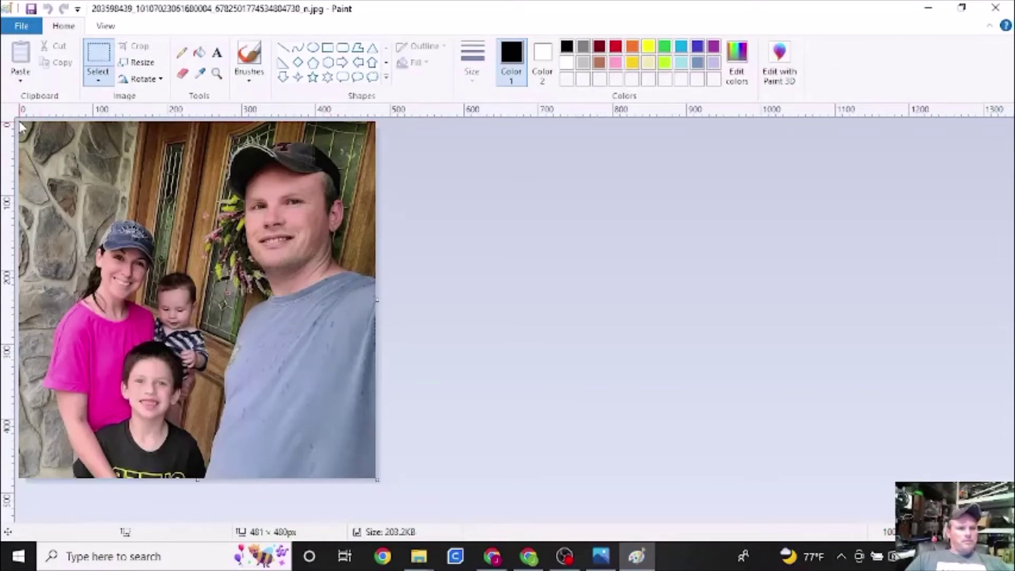
drag(20, 122, 332, 479)
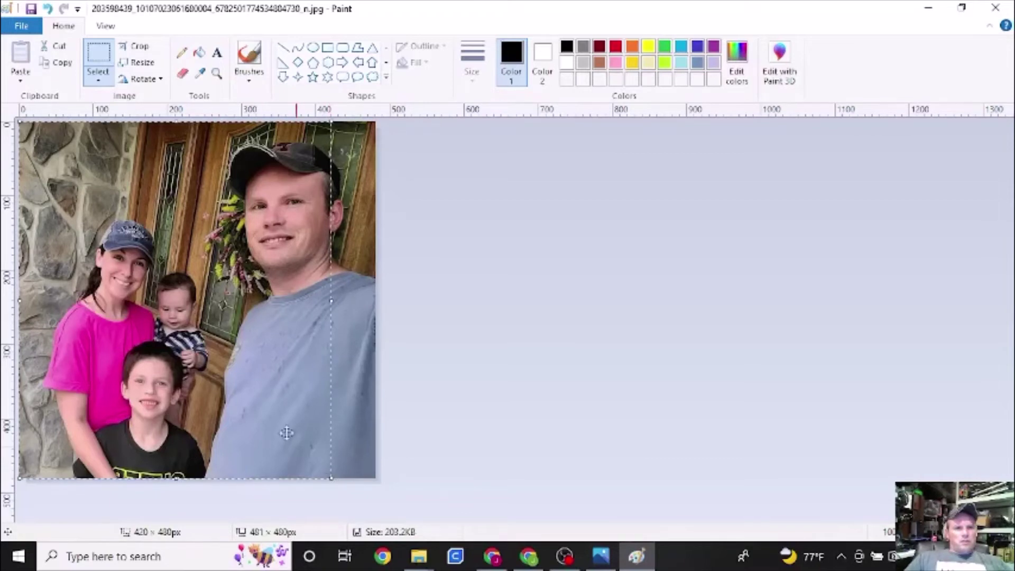
click(138, 48)
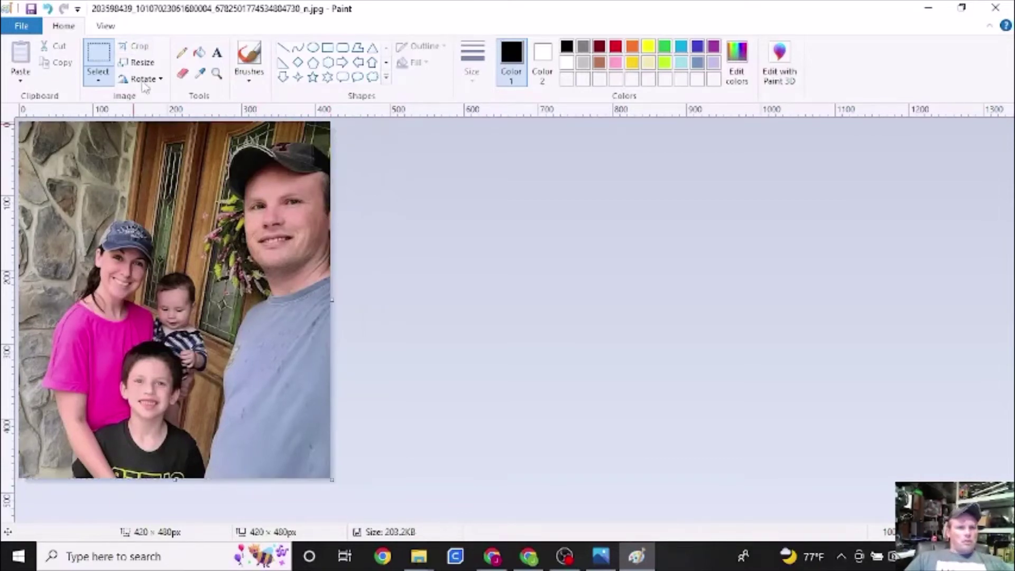
click(106, 57)
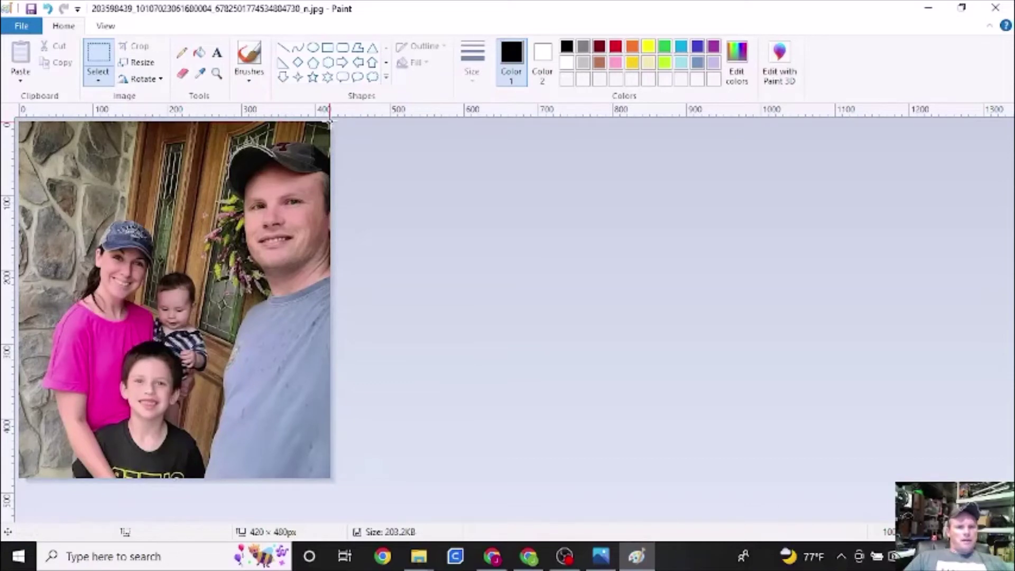
Step: Undo an accidental squeeze, then crop the photo to a 320 × 480 portrait area
drag(329, 121, 86, 478)
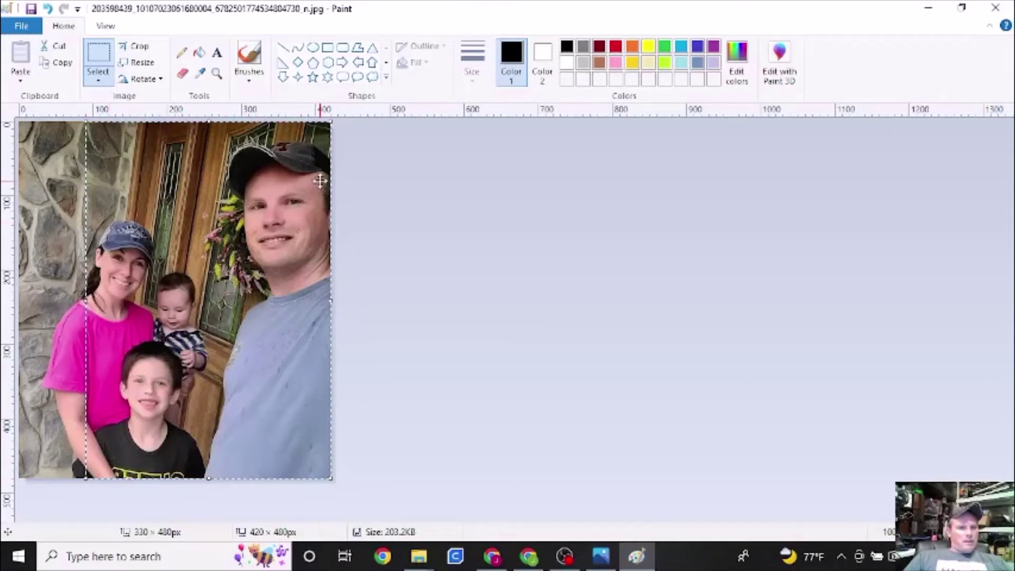
drag(335, 124, 323, 125)
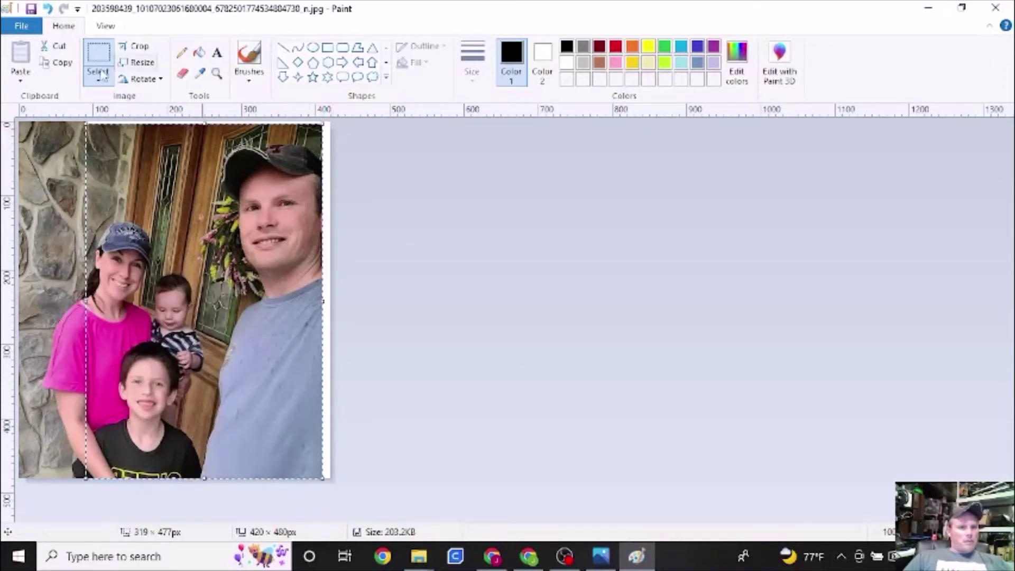
click(47, 8)
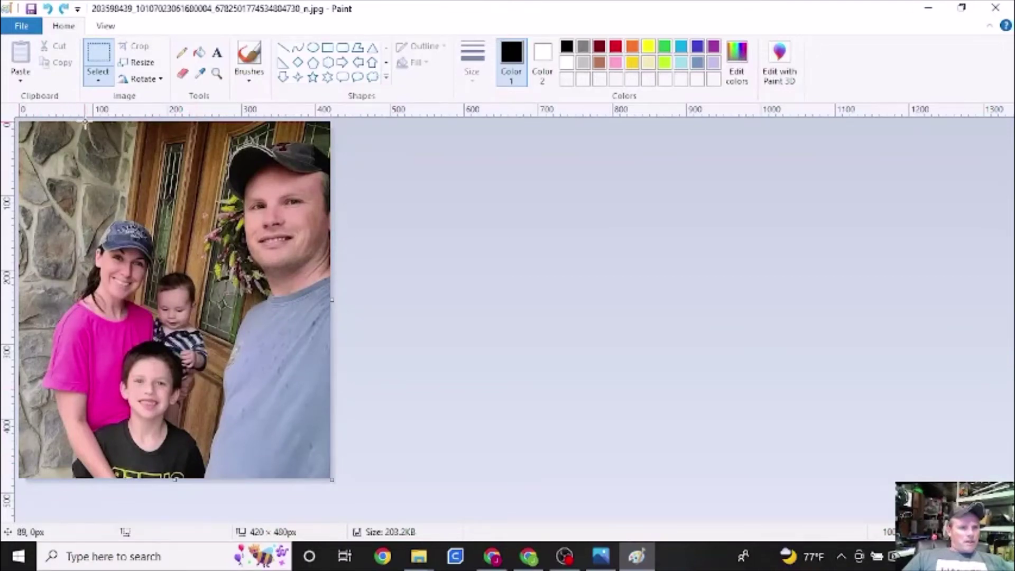
drag(86, 122, 323, 491)
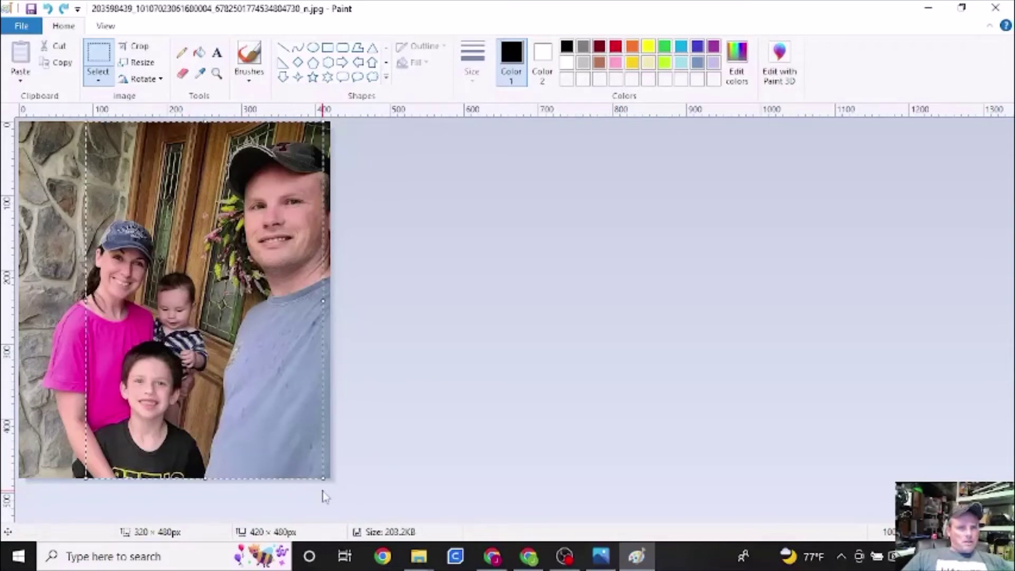
click(138, 47)
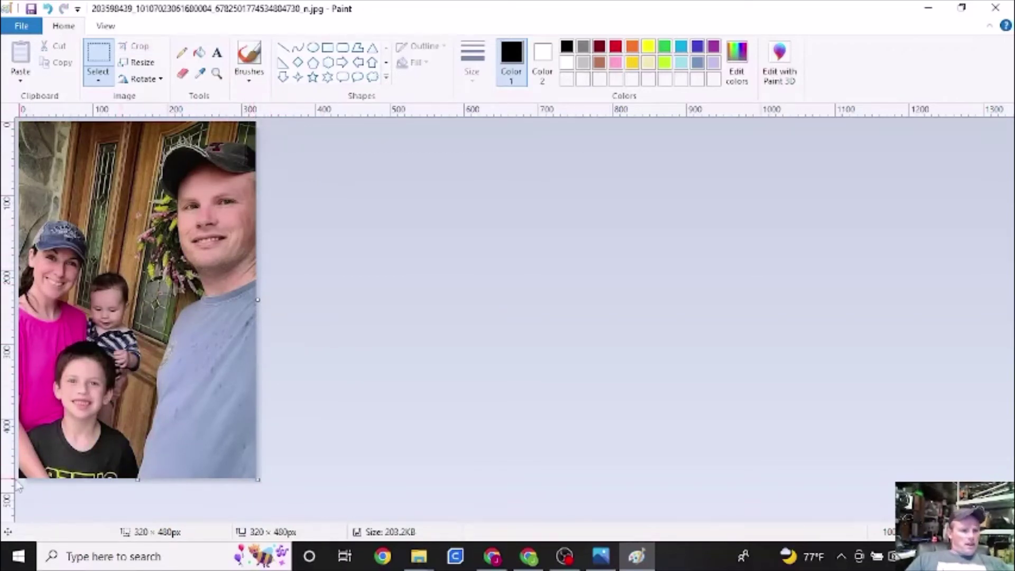
Step: Save the cropped photo to the desktop as the 24-bit bitmap logo_portrait.bmp
click(21, 26)
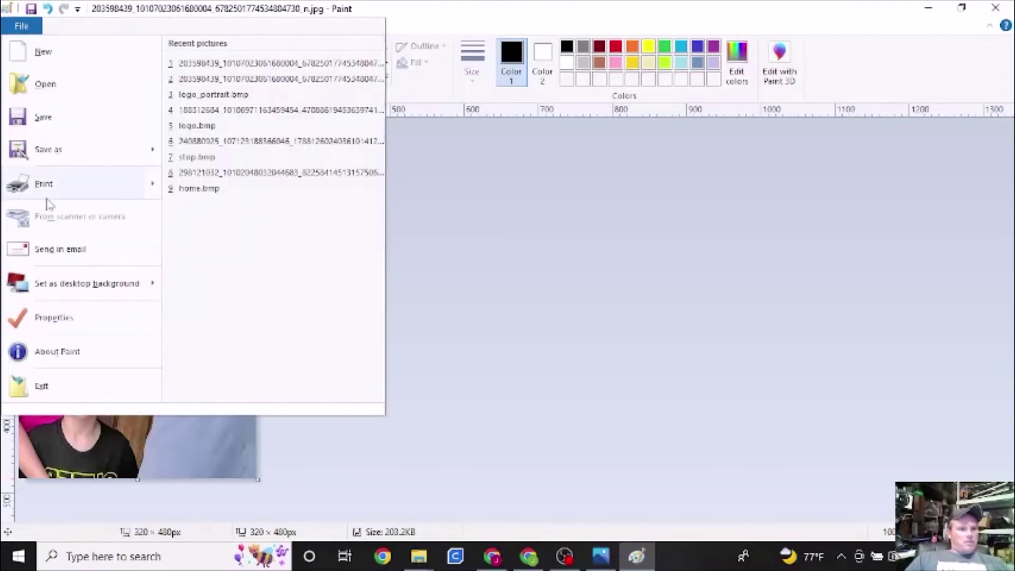
click(60, 154)
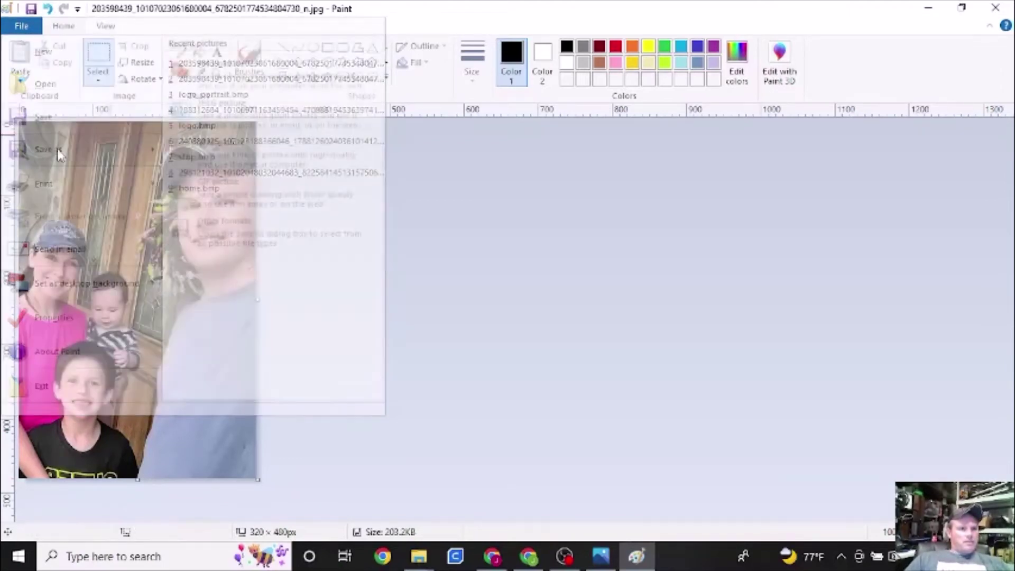
click(436, 381)
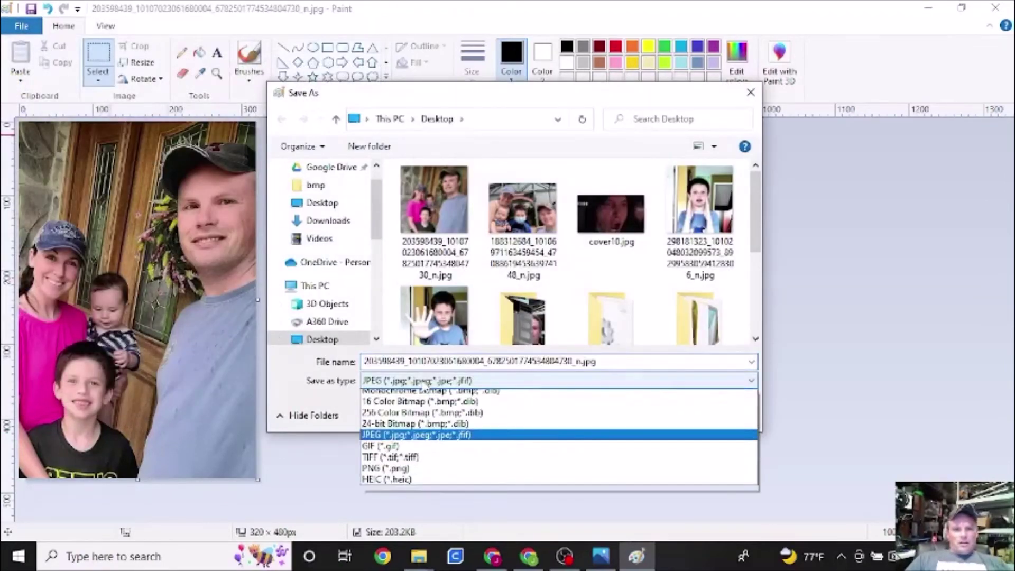
click(393, 430)
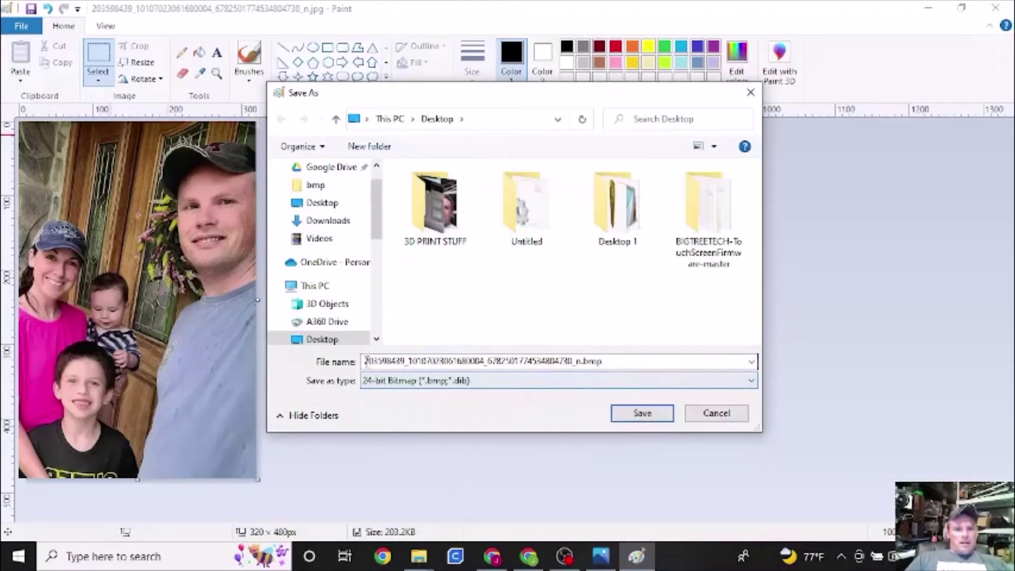
double_click(385, 361)
click(583, 362)
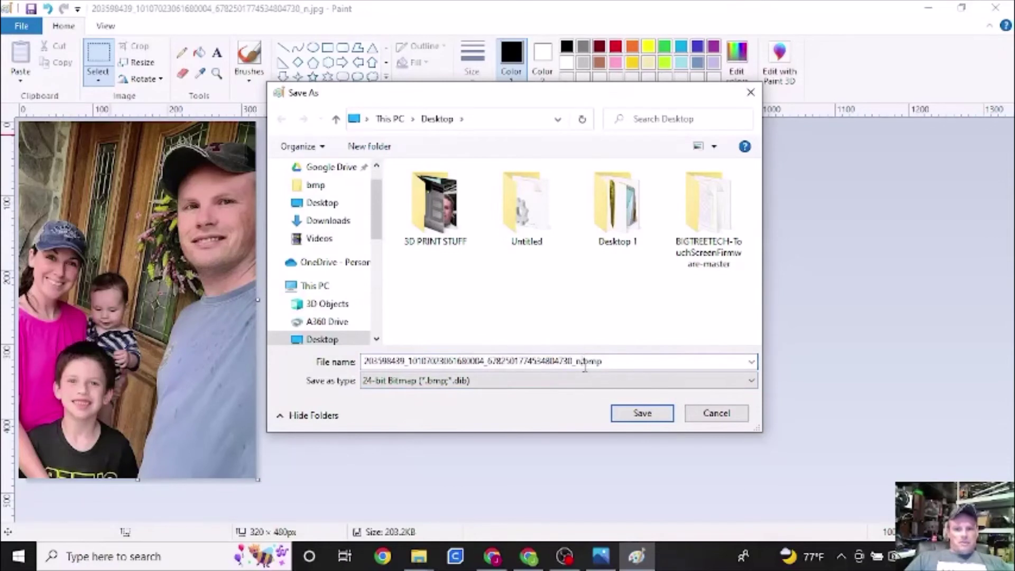
drag(582, 362, 301, 380)
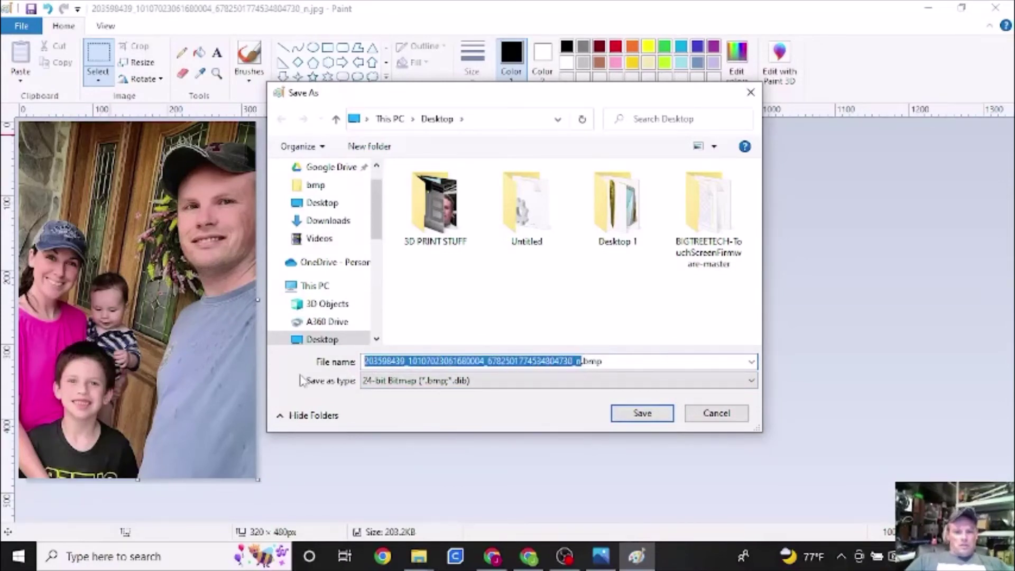
text(logo)
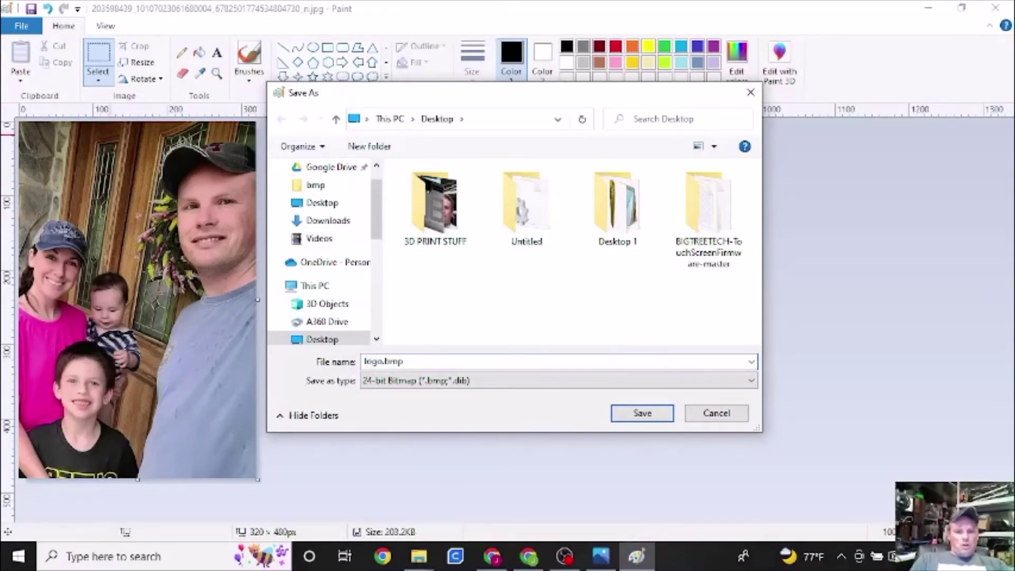
text(_p)
text(ortrait)
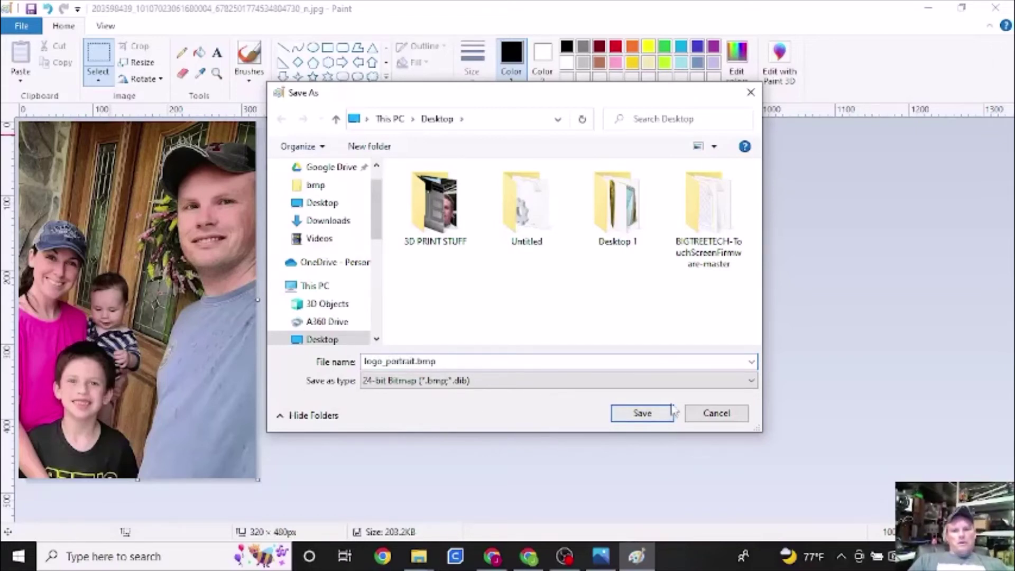
click(644, 414)
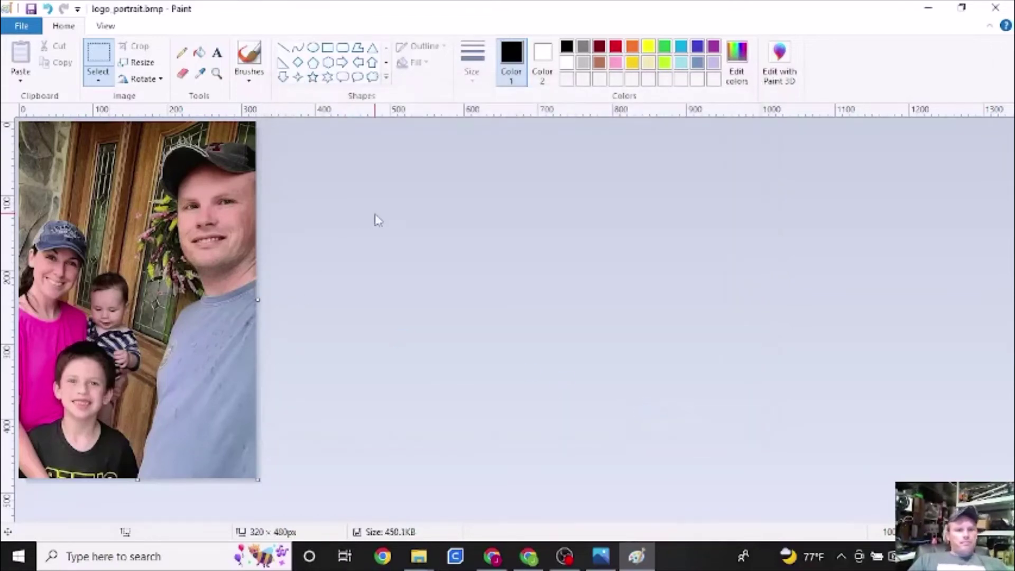
Step: Close Paint and move logo_portrait.bmp into the bmp folder, replacing the old file
click(996, 8)
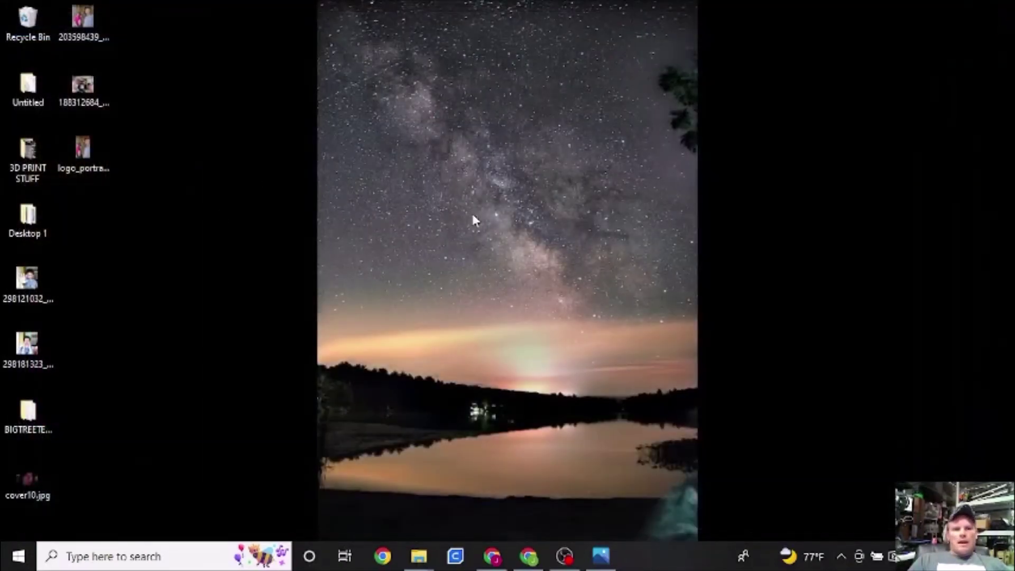
mouse_move(419, 556)
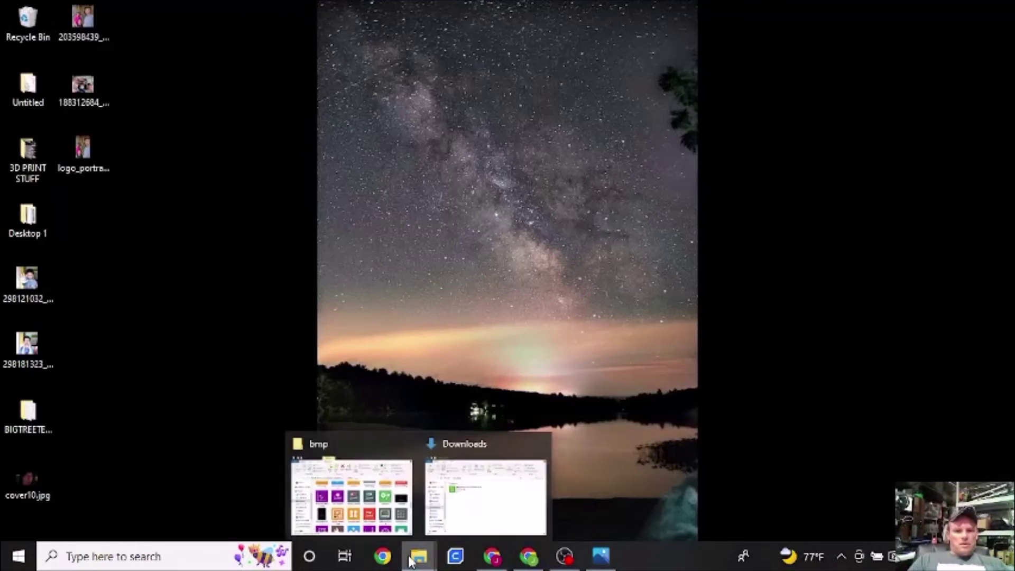
click(338, 504)
drag(82, 151, 389, 291)
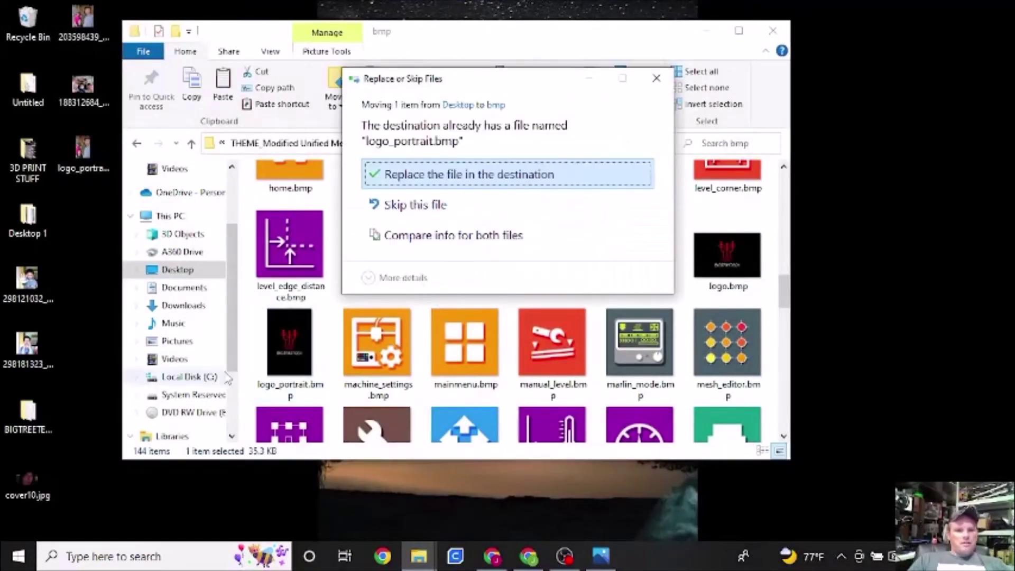
click(461, 177)
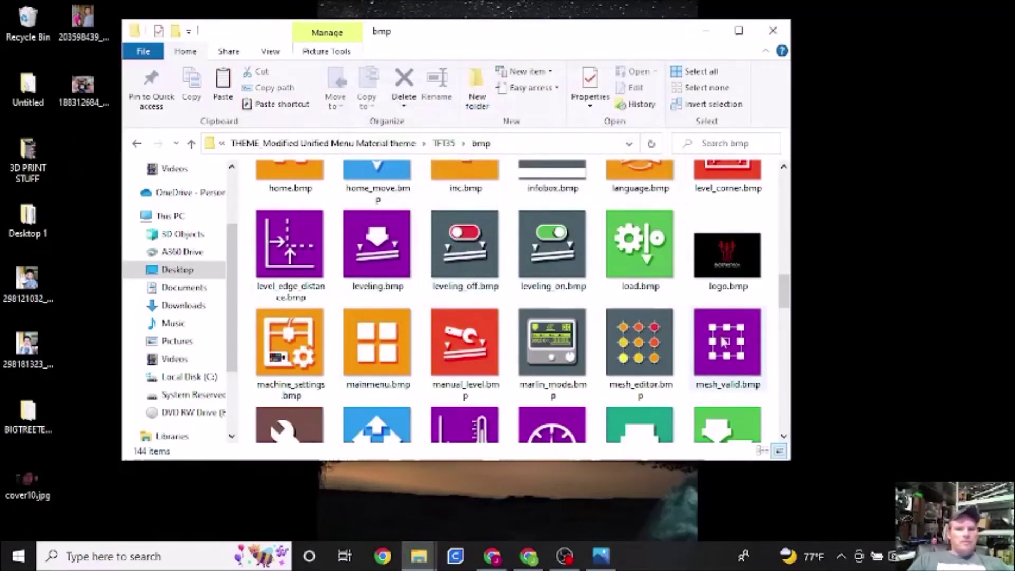
Step: Preview the new logo_portrait.bmp and compare it with stop.bmp in the bmp folder
drag(784, 291, 792, 450)
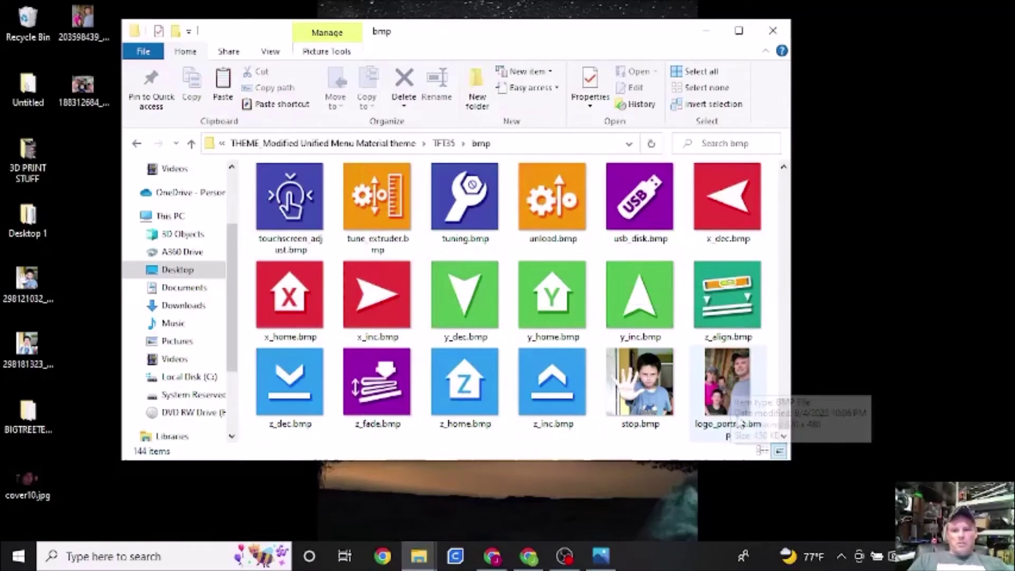
double_click(733, 386)
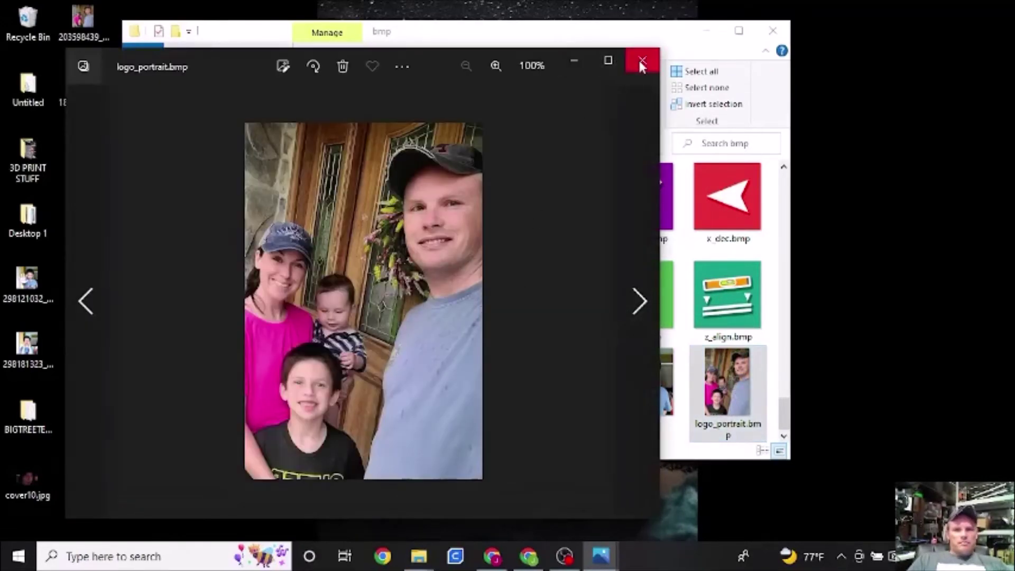
click(642, 60)
double_click(632, 370)
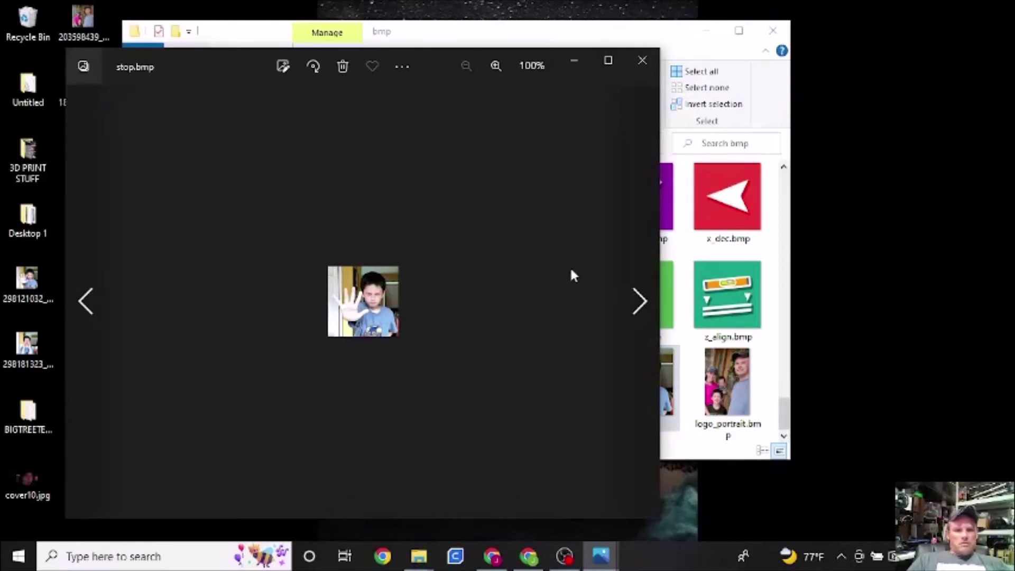
click(637, 69)
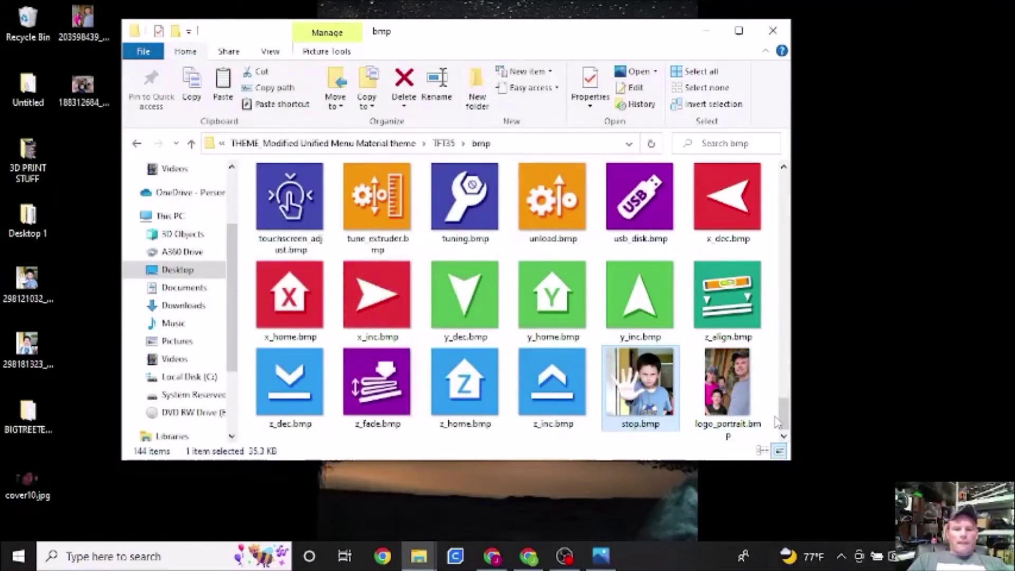
drag(786, 423, 795, 264)
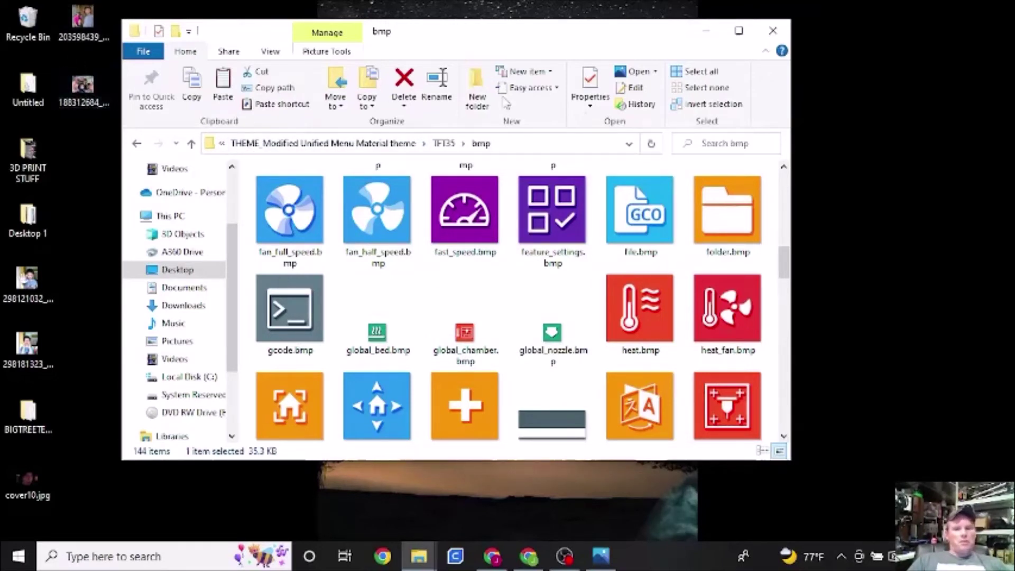
drag(786, 262, 793, 424)
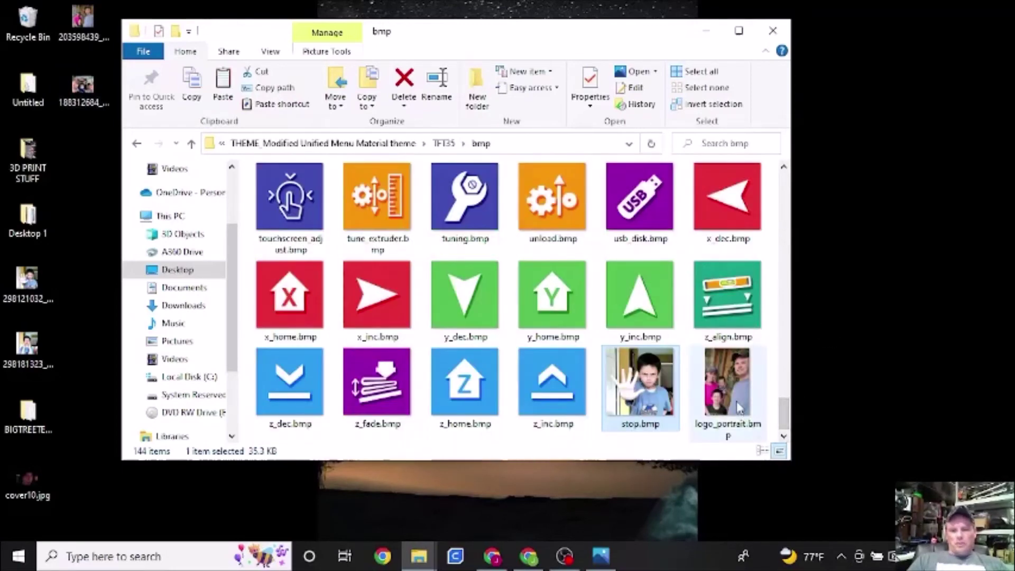
mouse_move(738, 407)
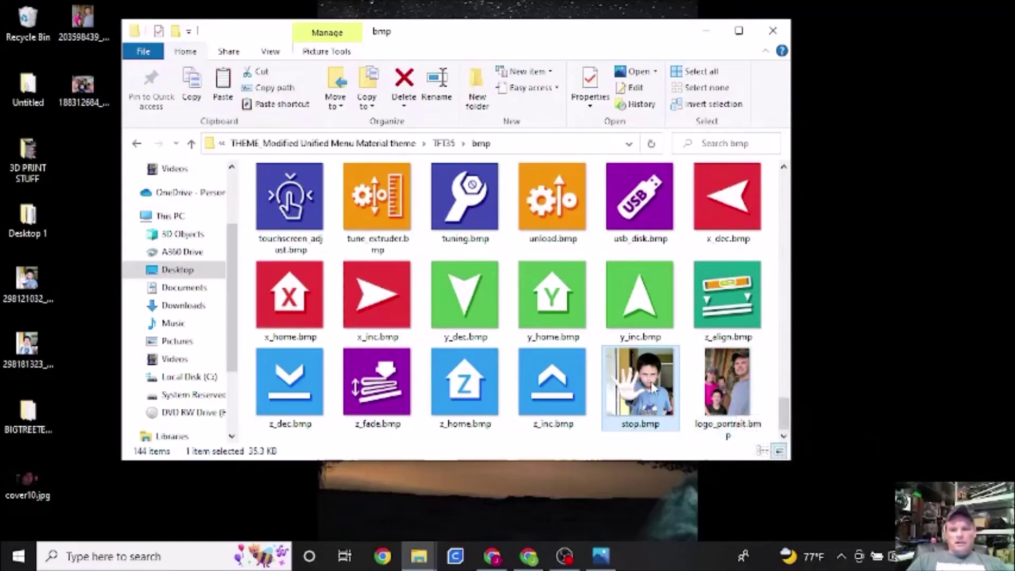
mouse_move(653, 388)
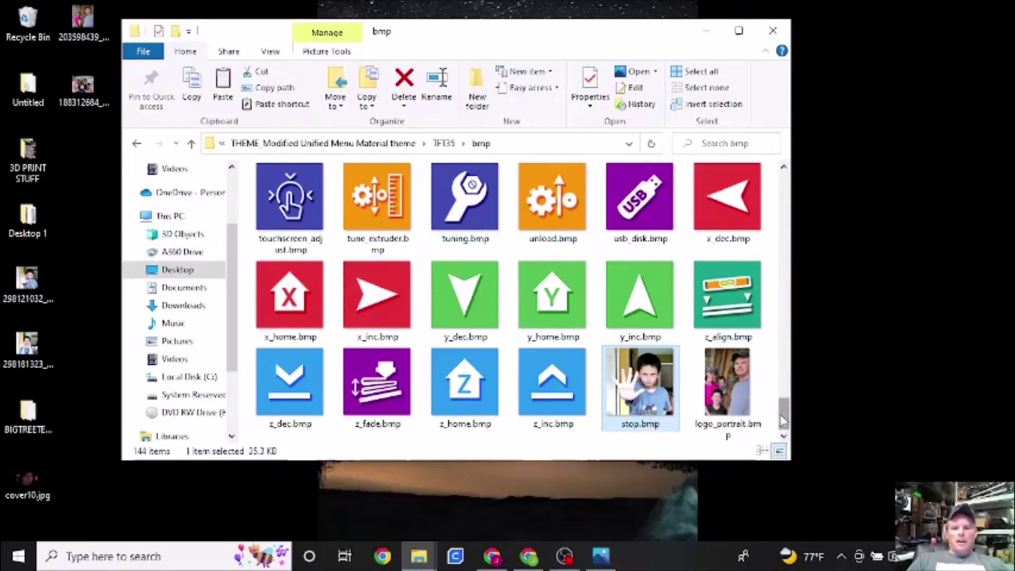
drag(784, 415, 784, 360)
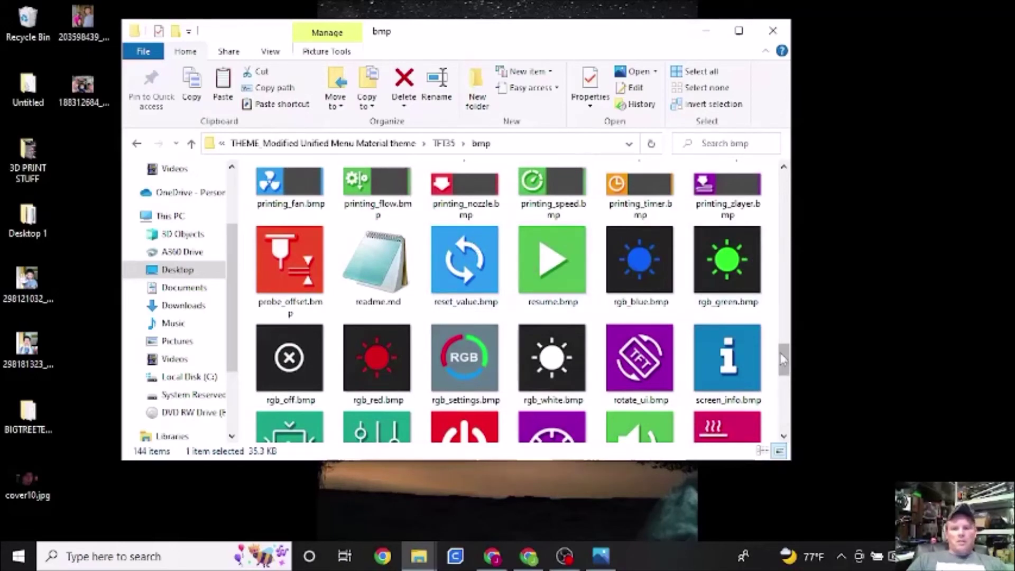
drag(787, 356, 786, 341)
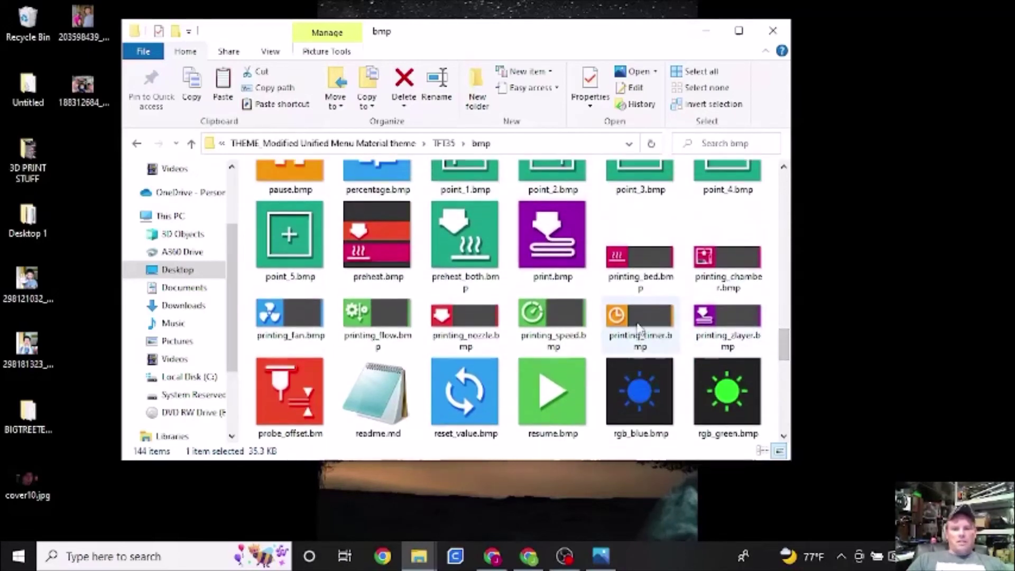
mouse_move(639, 328)
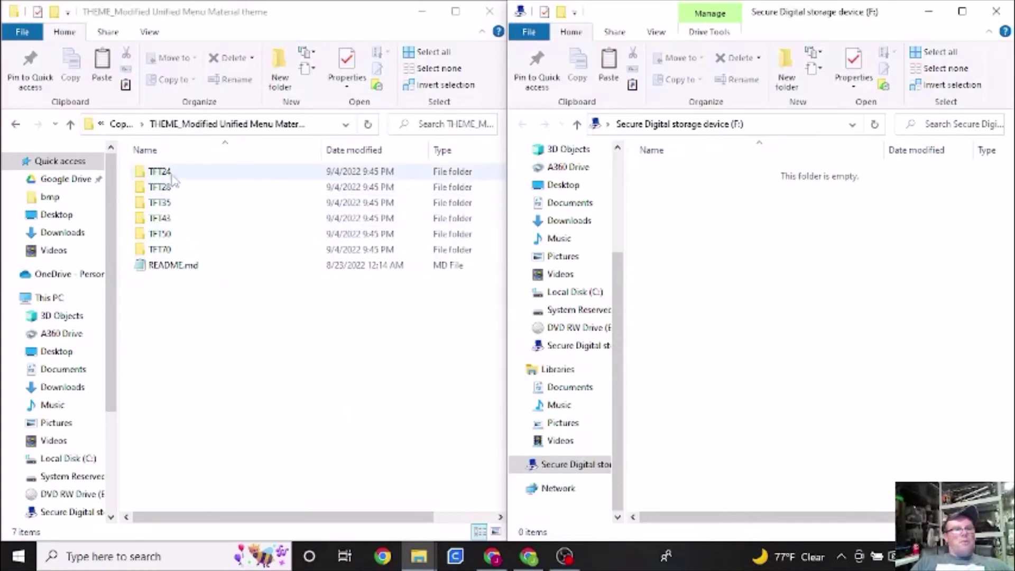
Step: Copy the TFT35 folder from the theme folder onto the SD card drive (F:)
click(222, 135)
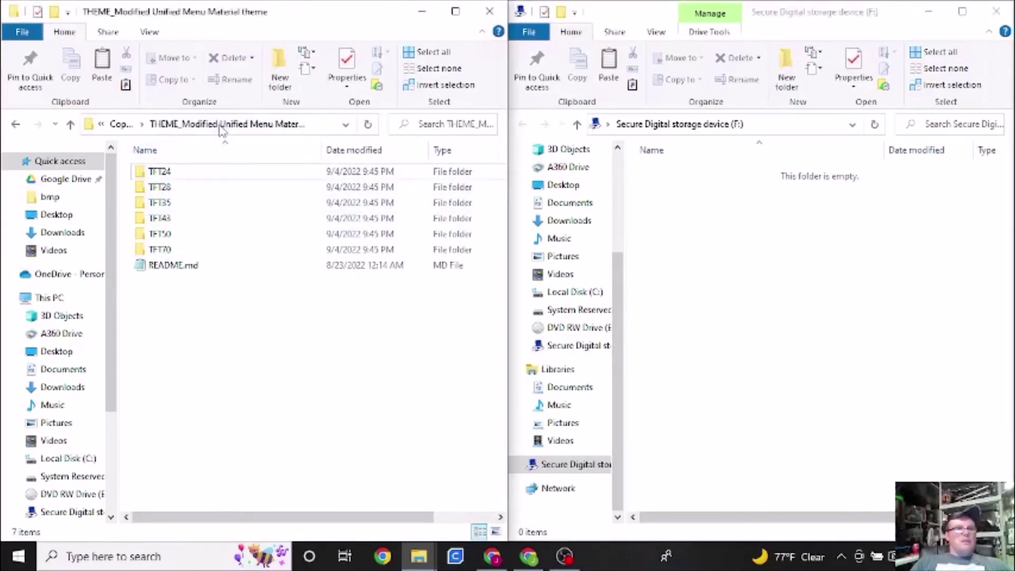
click(149, 210)
drag(150, 209, 707, 291)
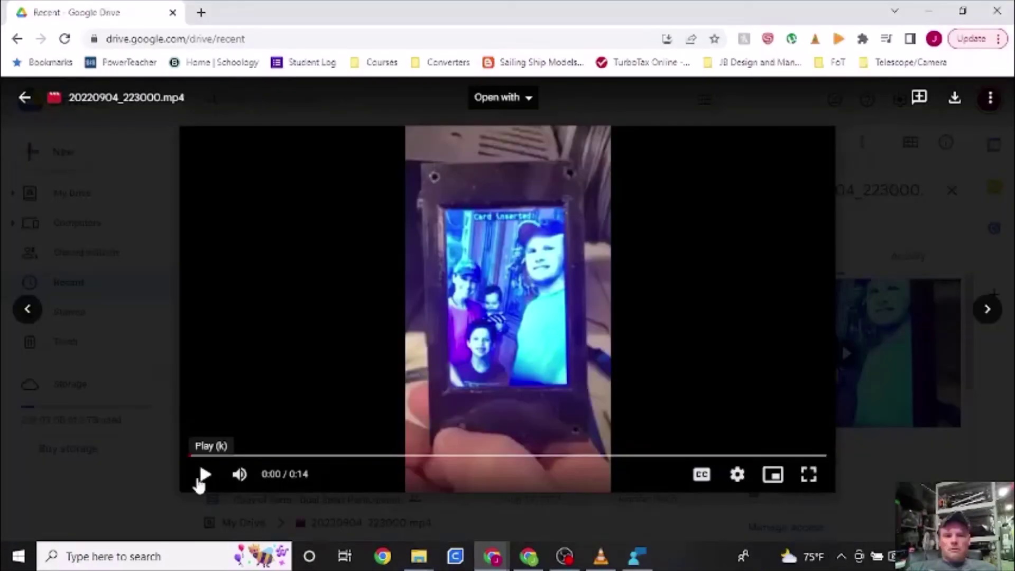
Step: Play the video 20220904_223000.mp4 of the printer touchscreen in Google Drive
click(205, 474)
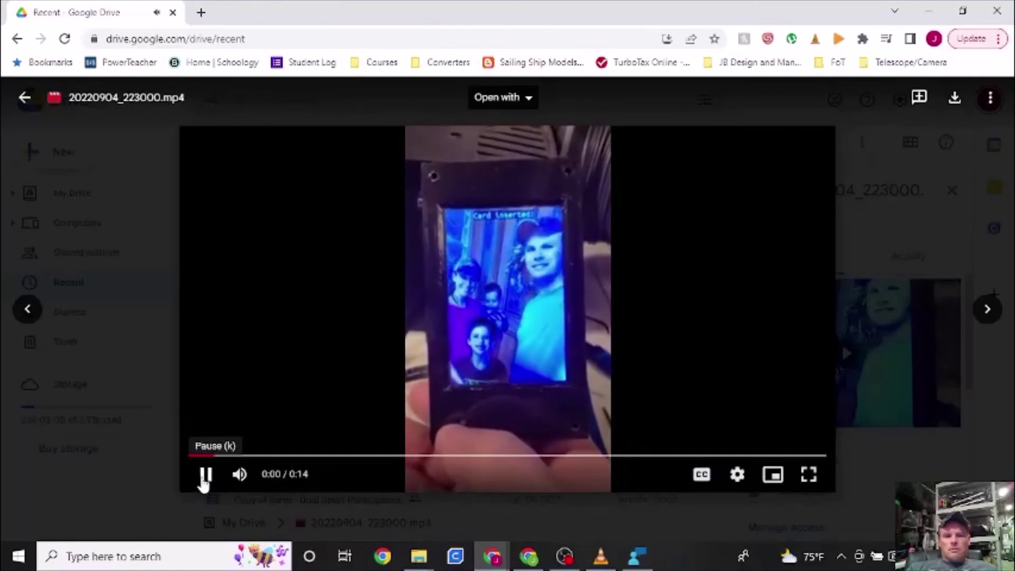